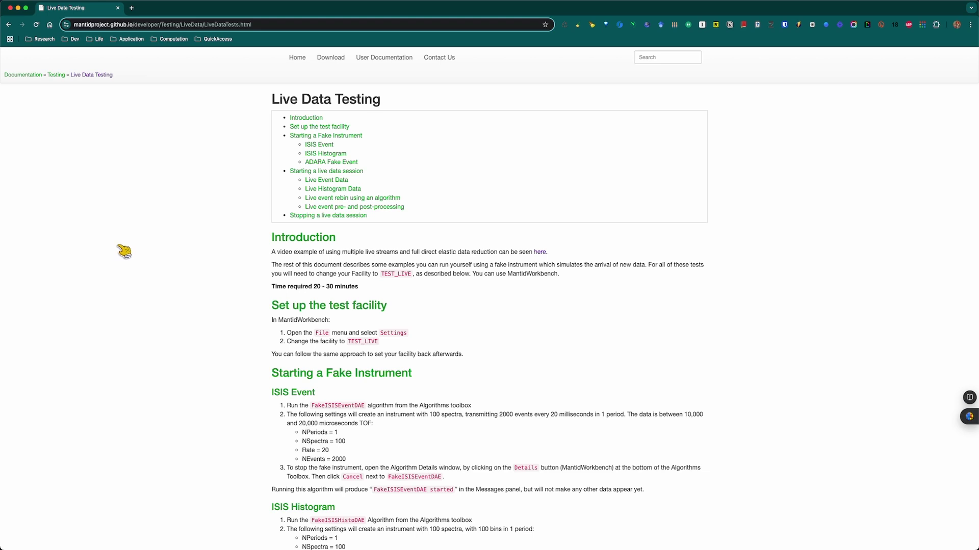
Switch to the ThinLinc terminal, launch mantidworkbench, and dismiss the Project Recovery and welcome dialogs.
click(266, 27)
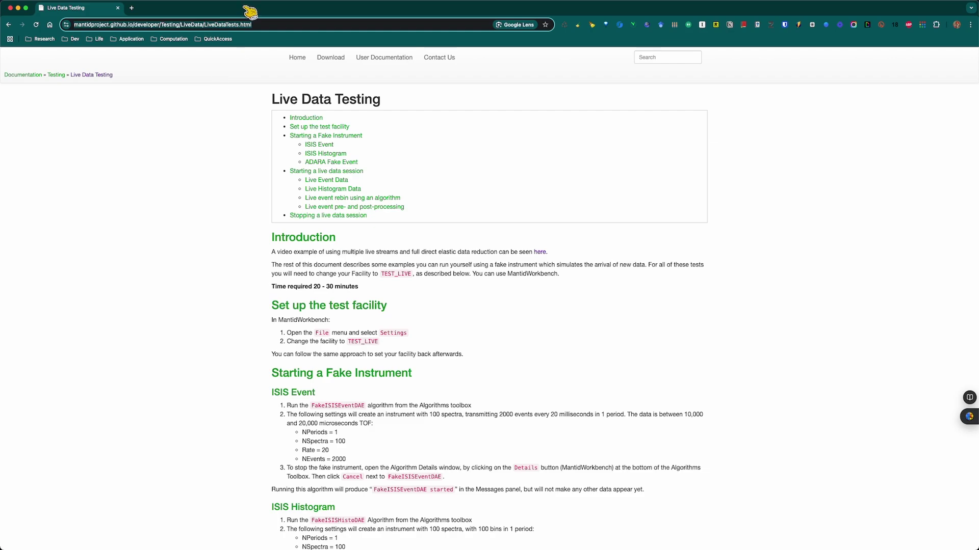
key(super+Tab)
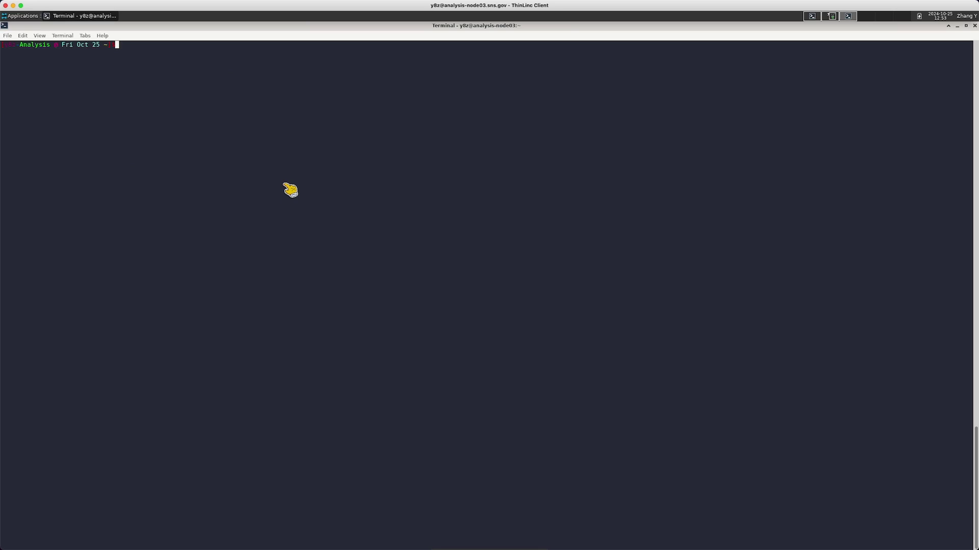
text(mantidworkbench)
key(Return)
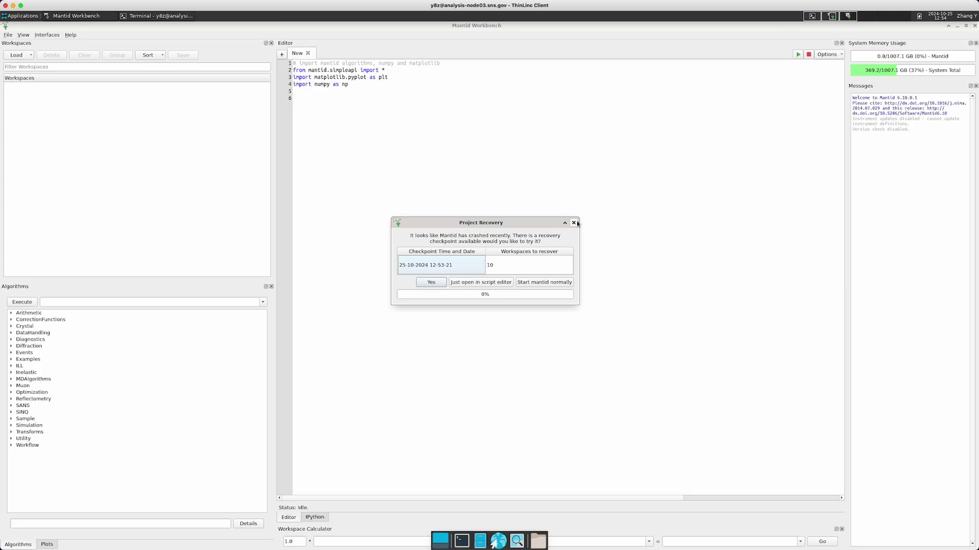
click(575, 223)
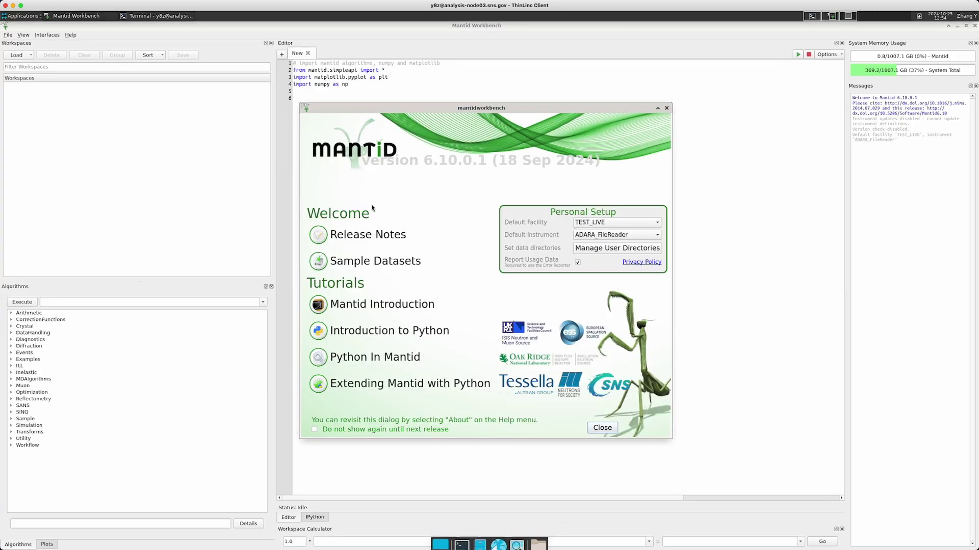
click(668, 104)
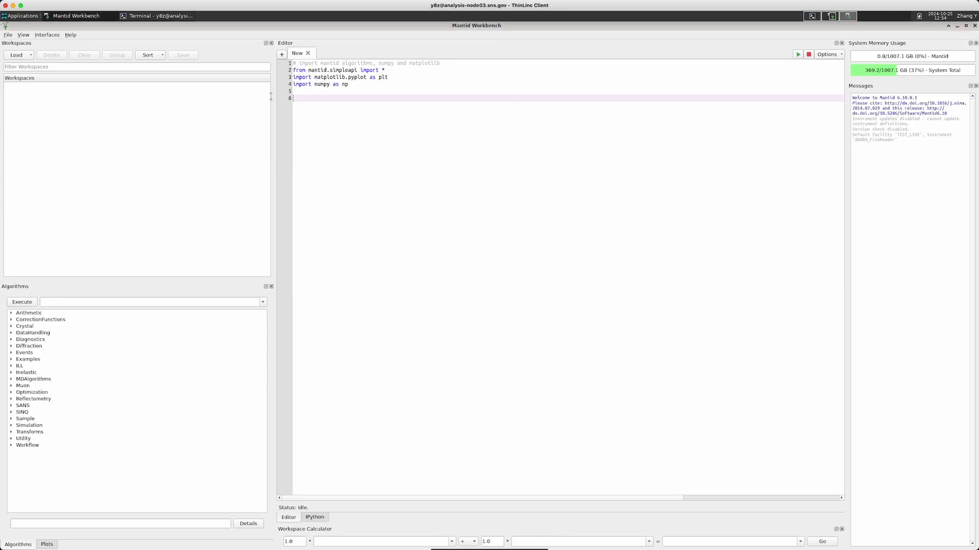
click(71, 116)
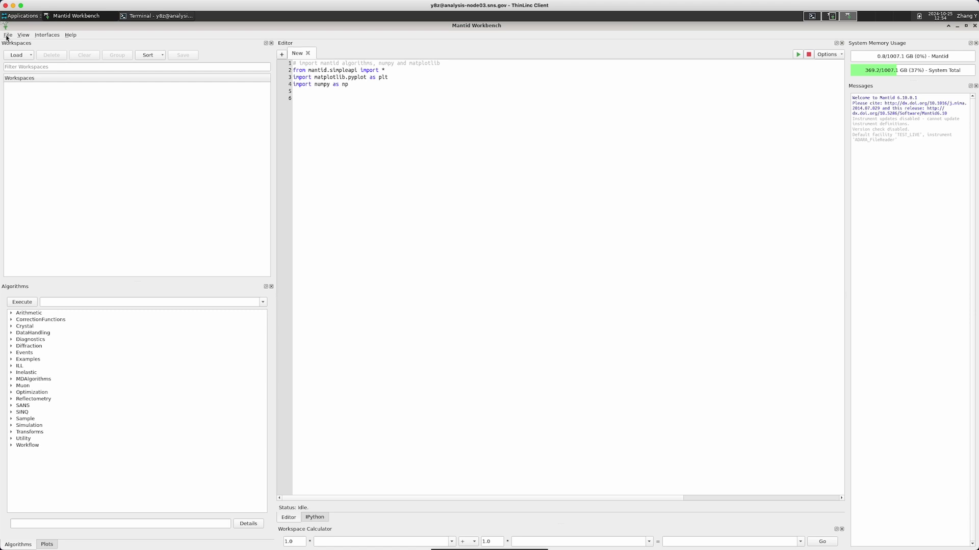
Enlarge the Workbench settings window and set the facility to TEST_LIVE.
click(8, 35)
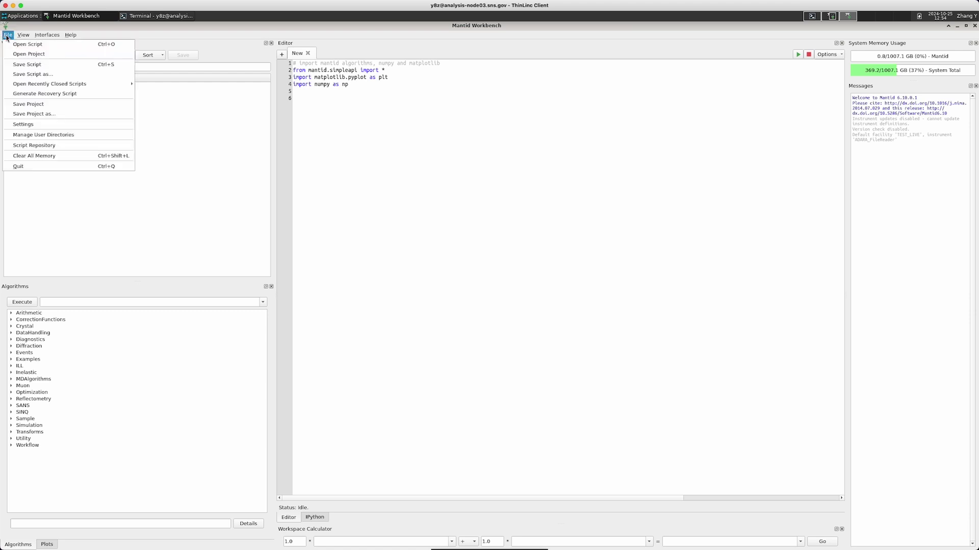
click(29, 127)
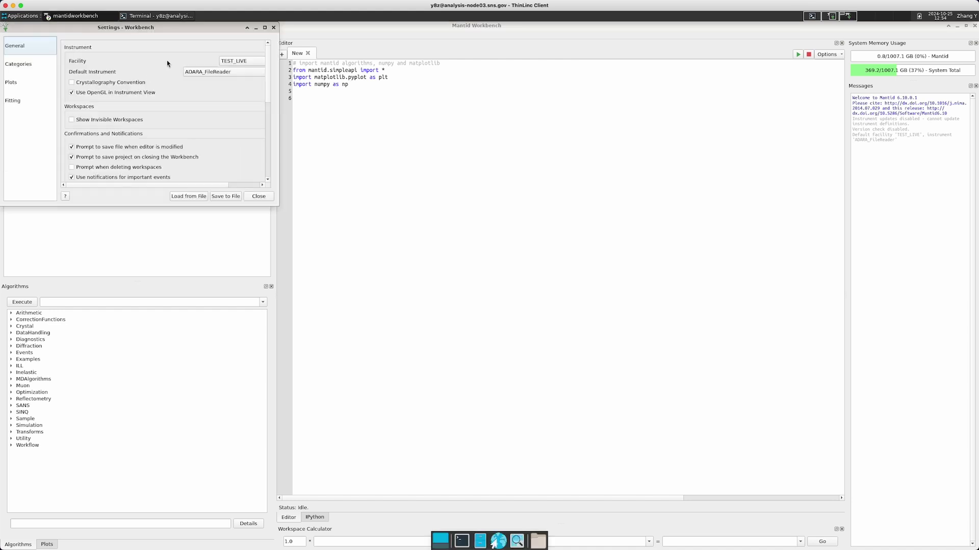
drag(275, 205, 414, 283)
click(355, 61)
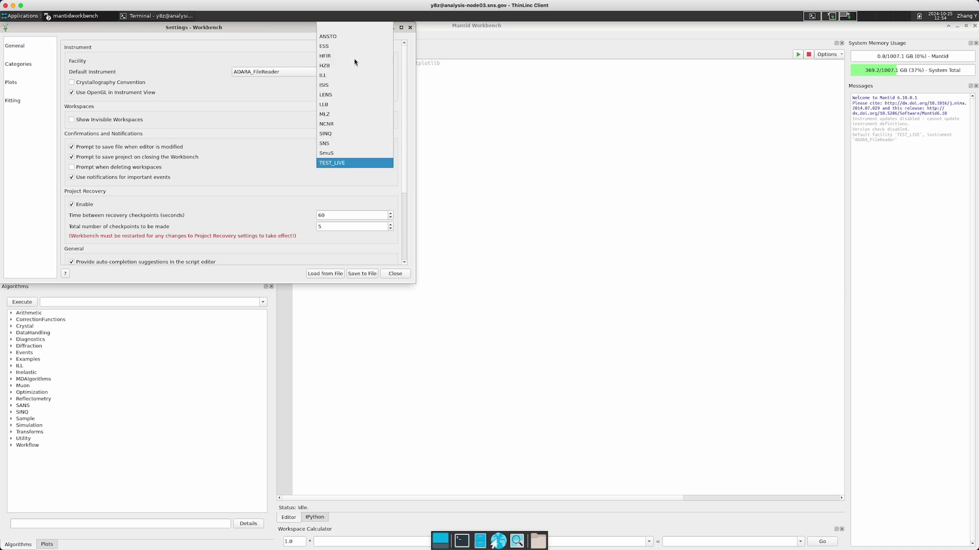
click(329, 164)
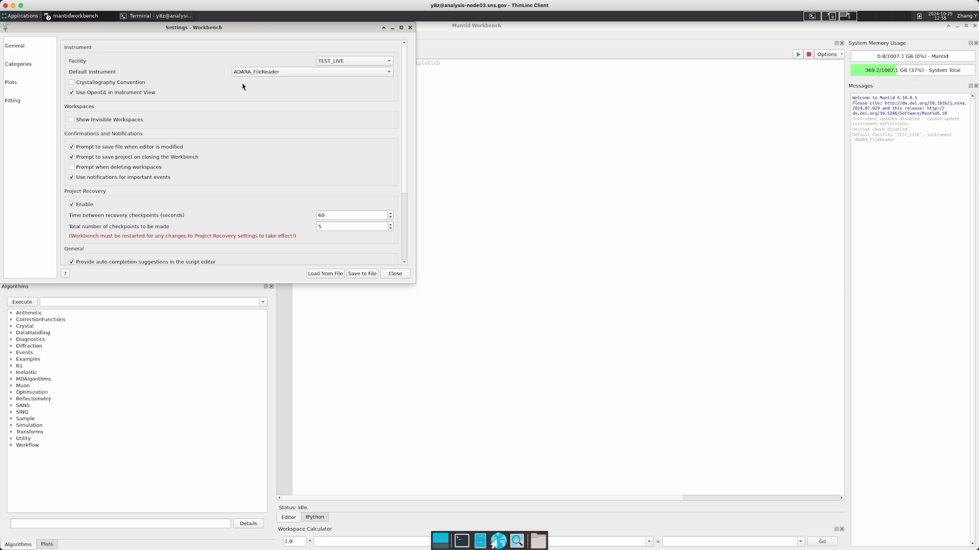
click(380, 64)
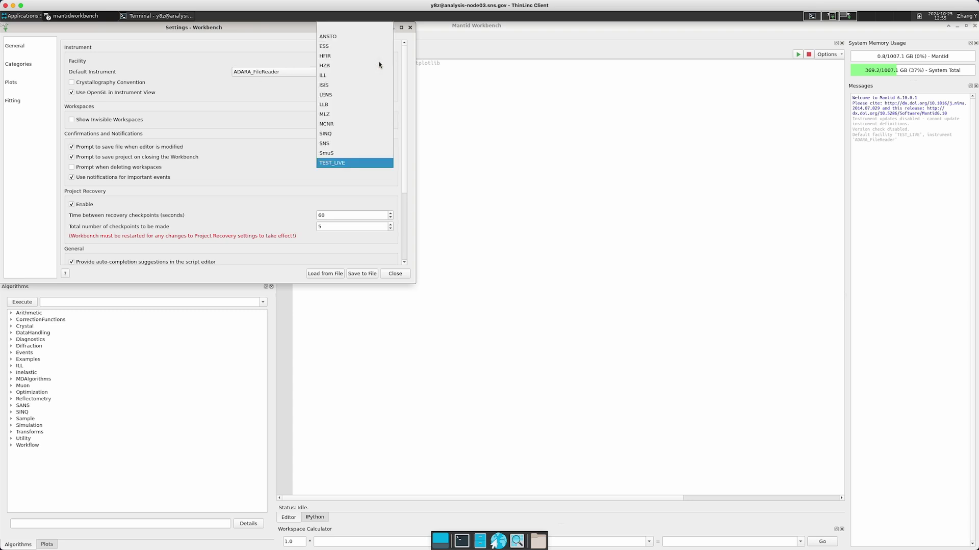
click(334, 163)
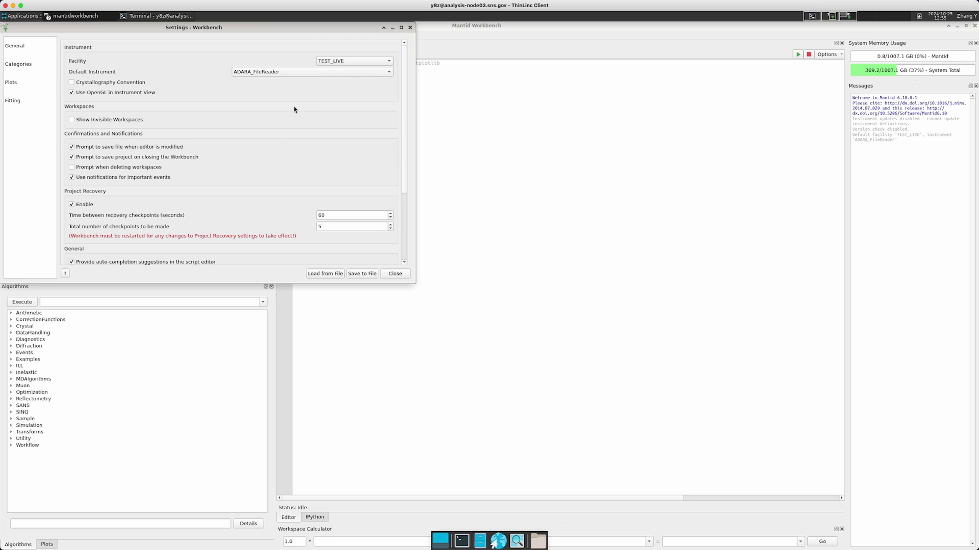
Set the default instrument to ADARA_FileReader and close the settings.
click(280, 75)
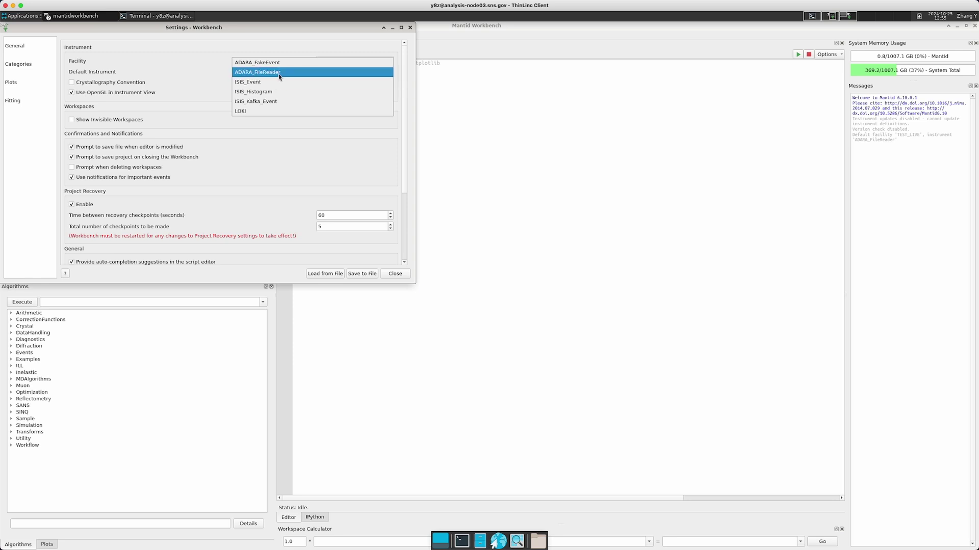
click(279, 73)
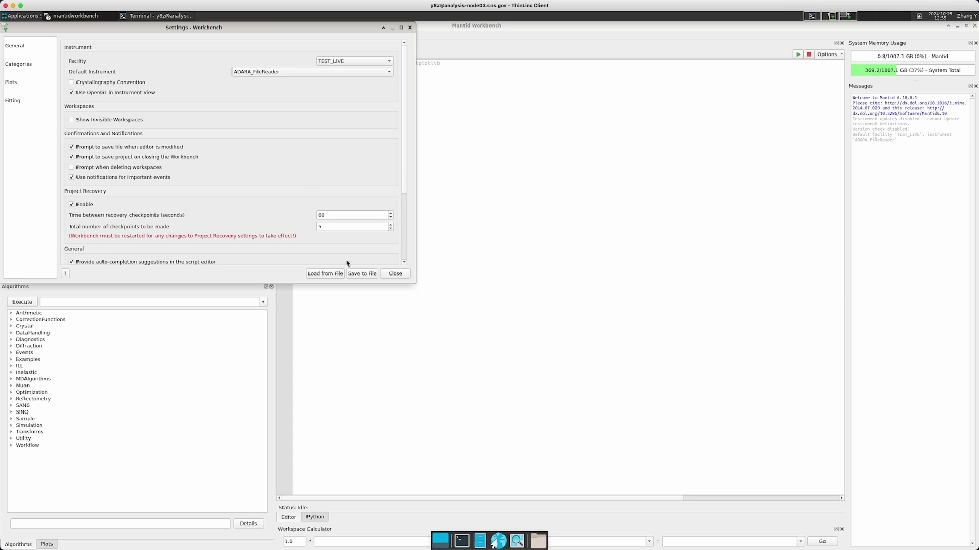
click(402, 276)
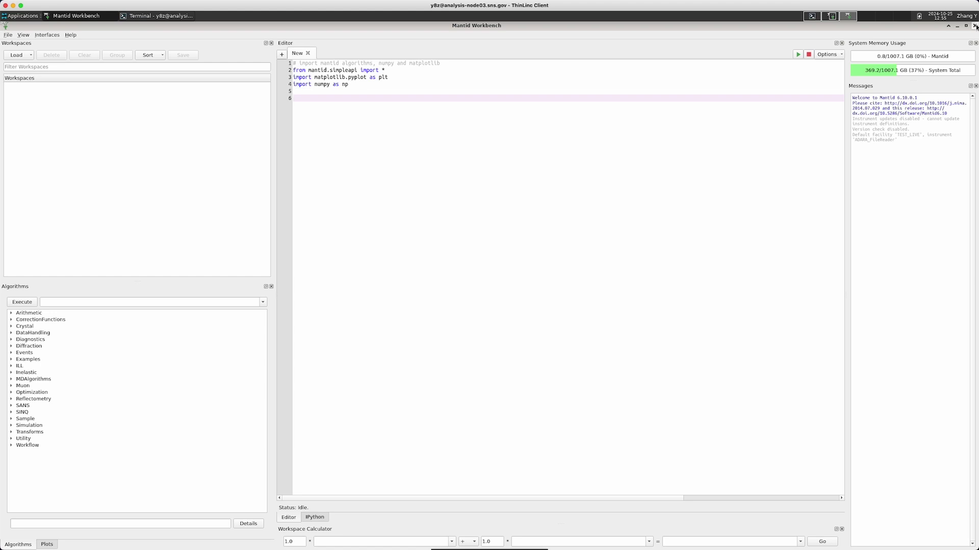
Quit Workbench and open Mantid.user.properties from the .mantid directory in vi.
click(975, 26)
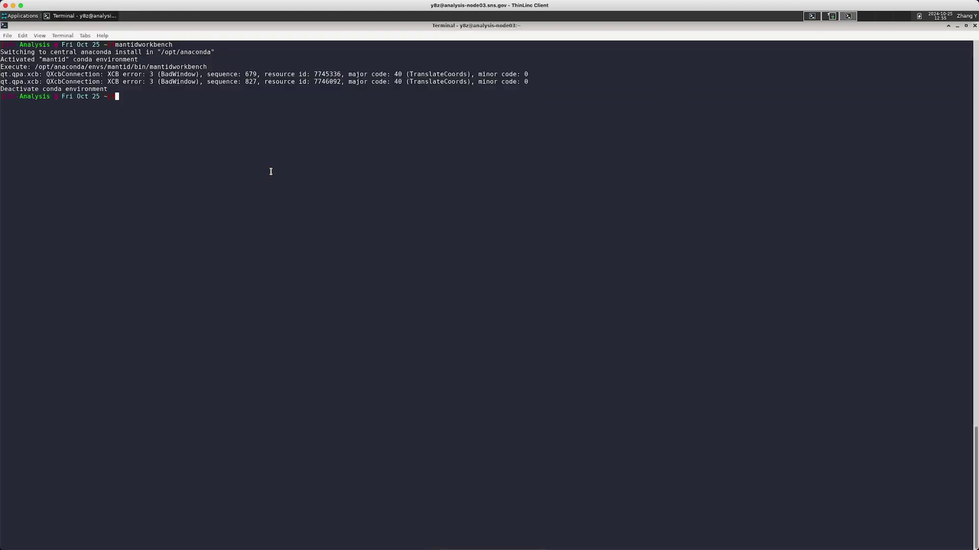
text(cd .mantid)
key(Return)
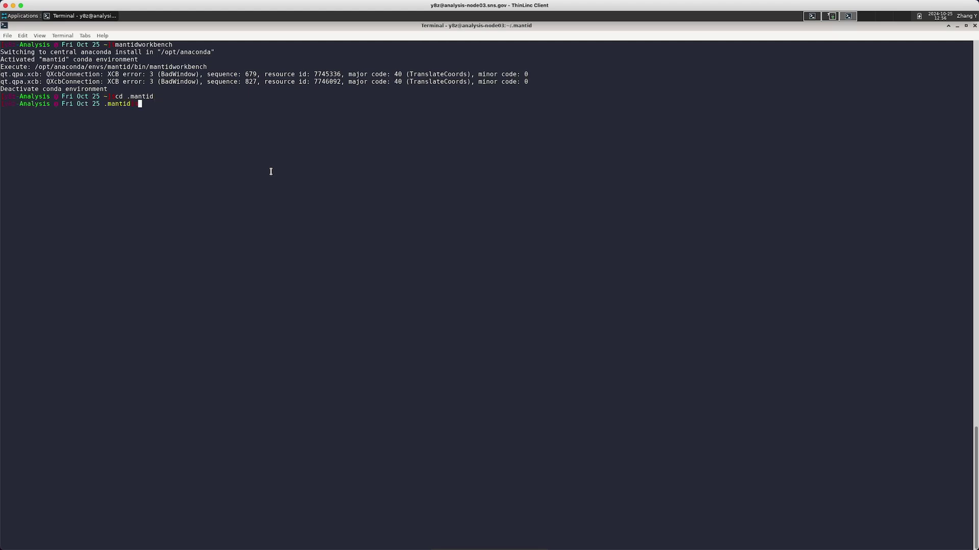
text(la)
key(Return)
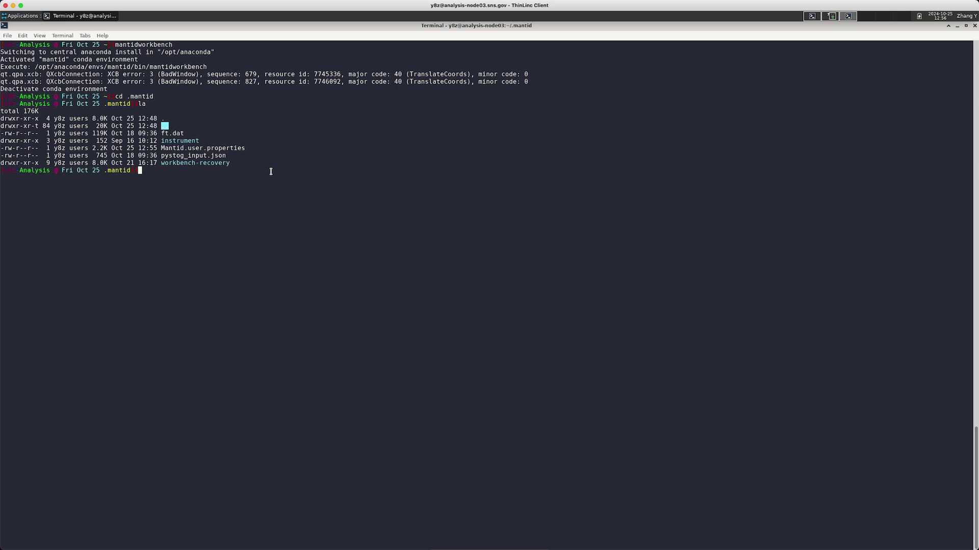
text(vi Mantid.user.properties)
key(Return)
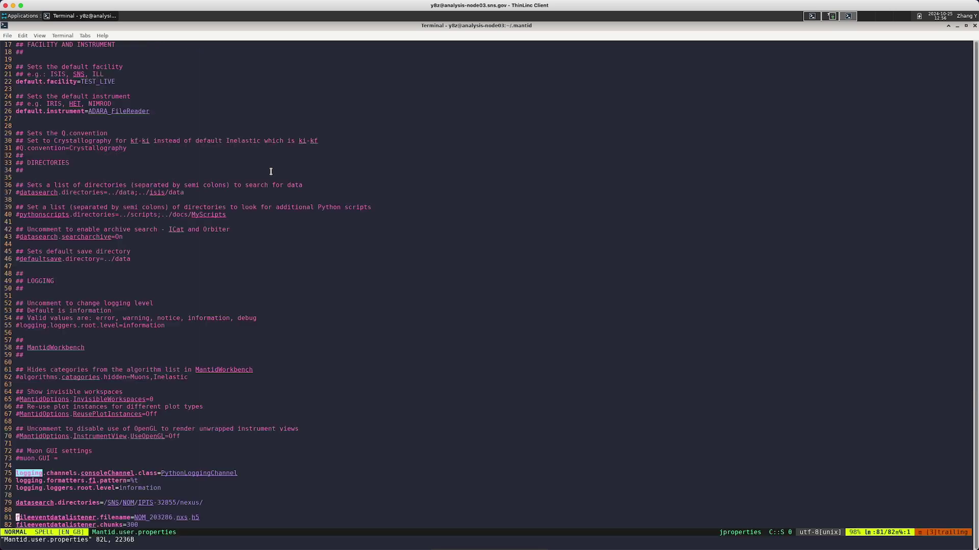
Examine the data search directory and the fileeventdatalistener filename and chunks entries at the end of the properties file.
key(j)
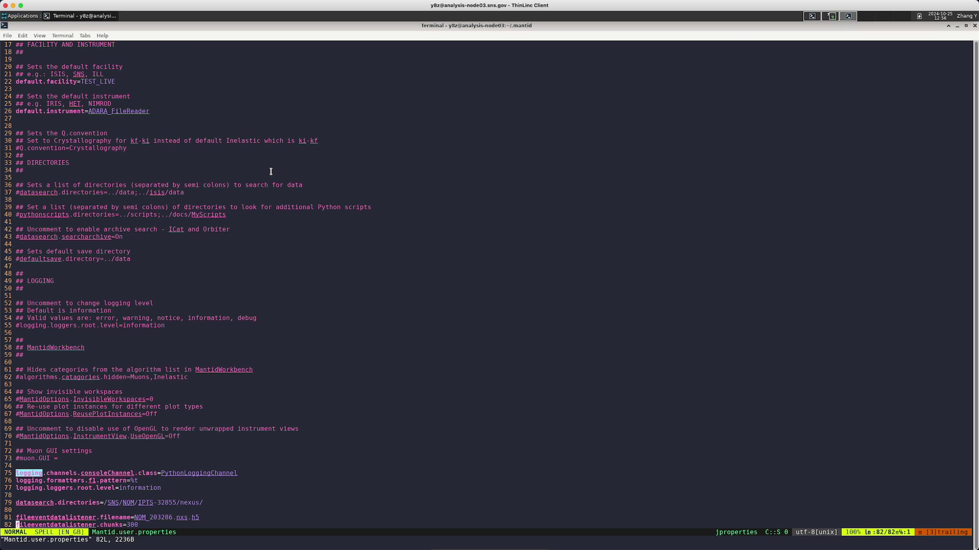
key(k)
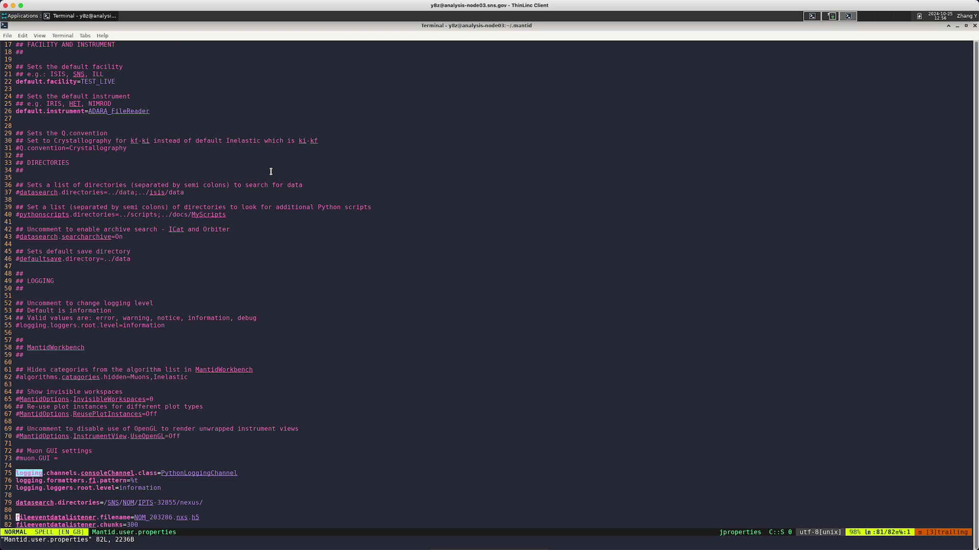
key(k)
key(k)
key(k)
drag(143, 526, 3, 518)
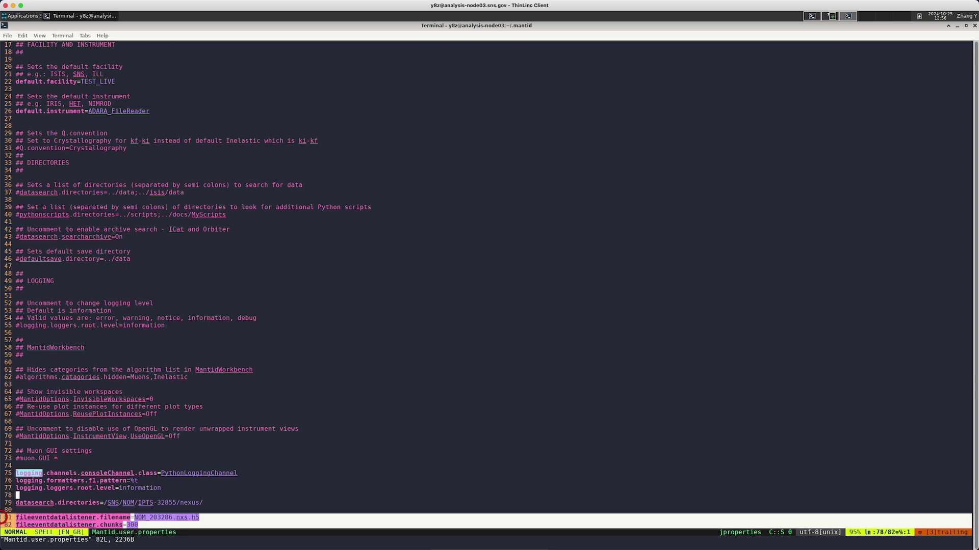
click(280, 431)
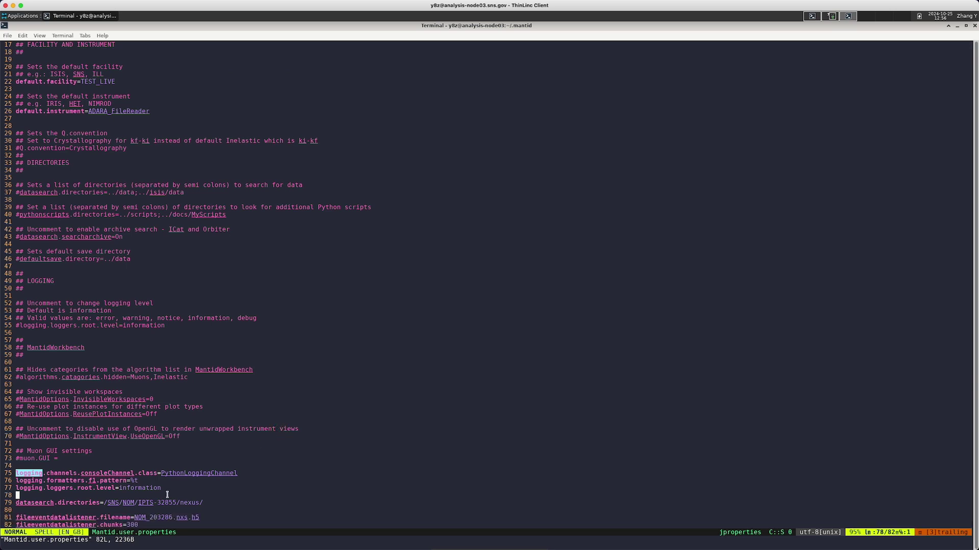
drag(141, 525, 4, 506)
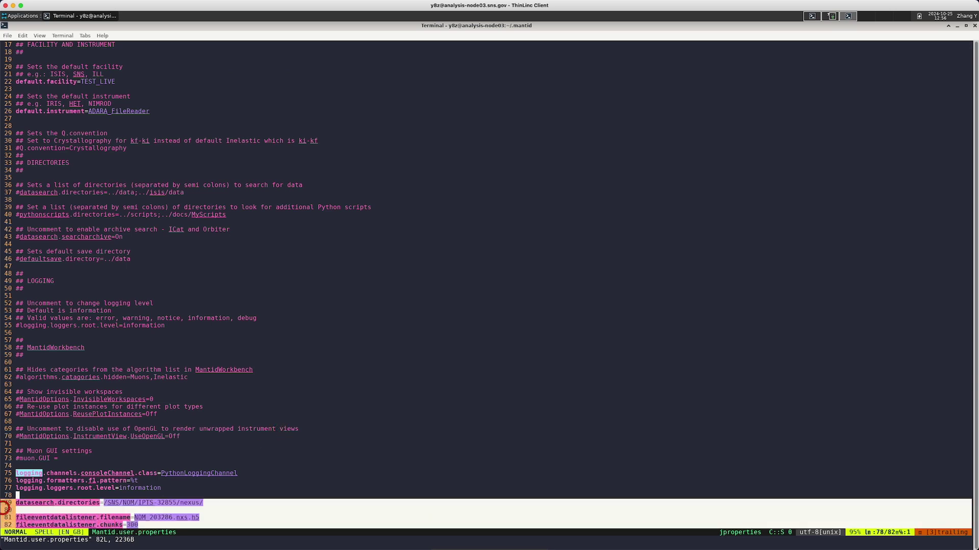
click(137, 498)
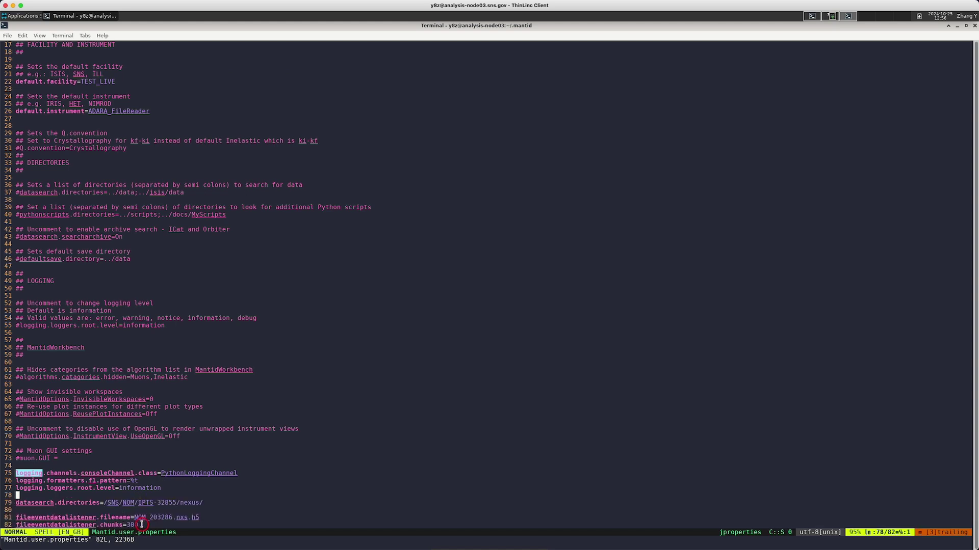
drag(140, 525, 22, 521)
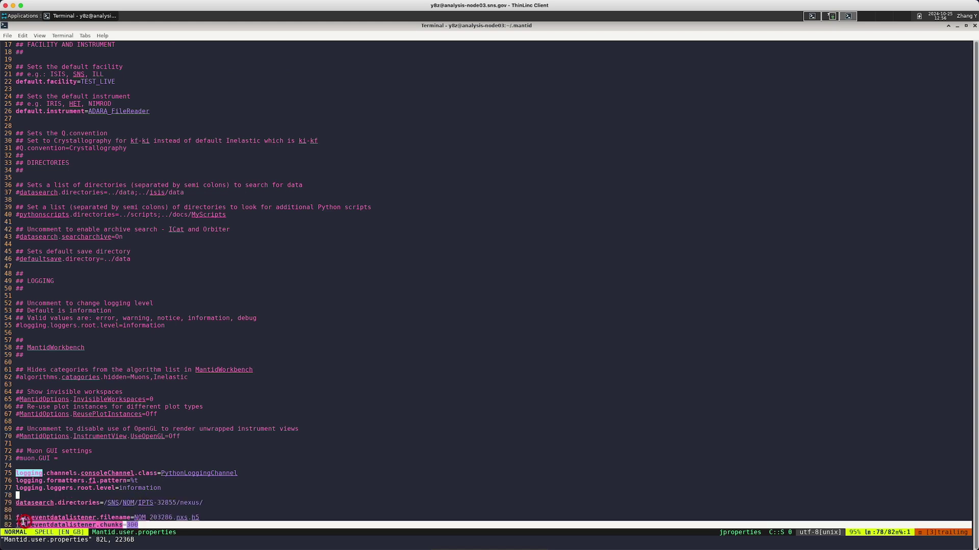
click(116, 520)
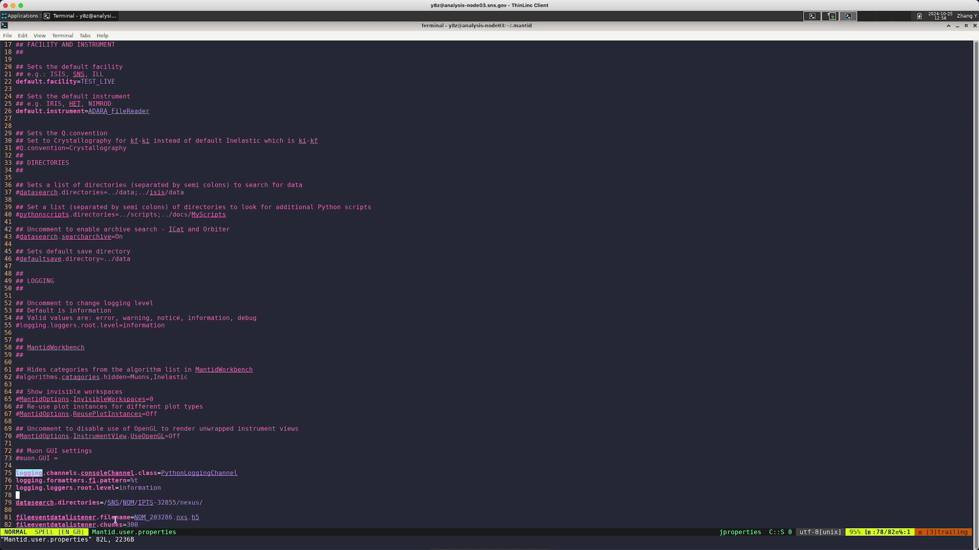
triple_click(141, 525)
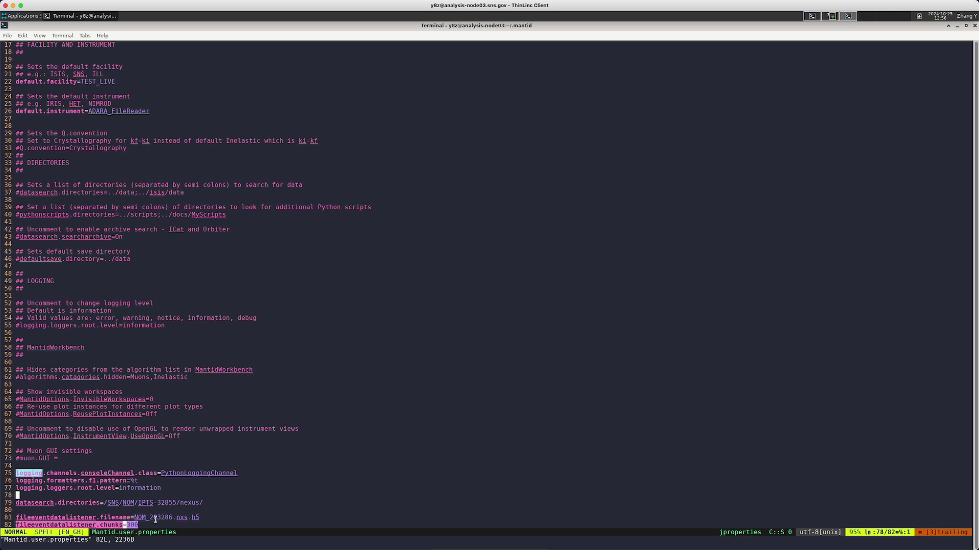
click(151, 511)
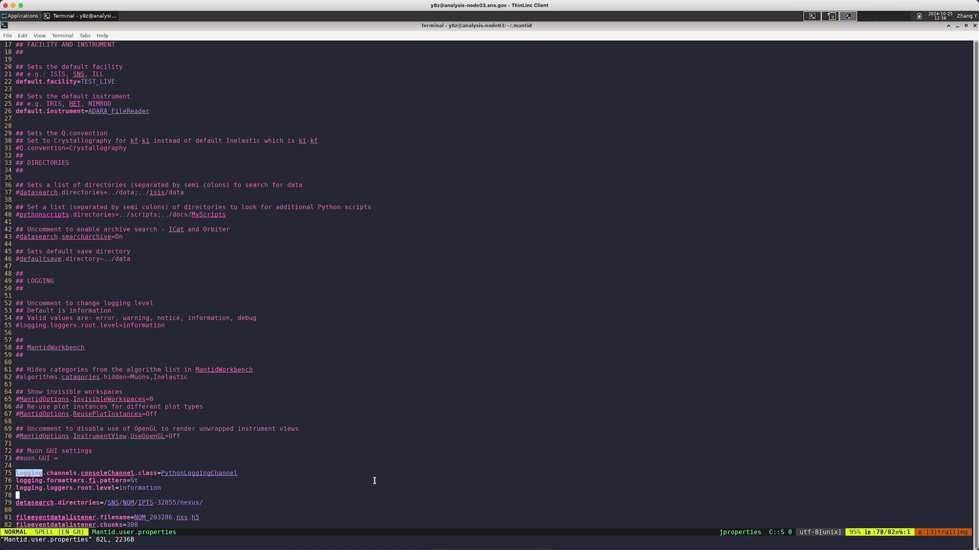
Compare the datasearch.directories path with the fileeventdatalistener.filename value and exit vi.
triple_click(176, 502)
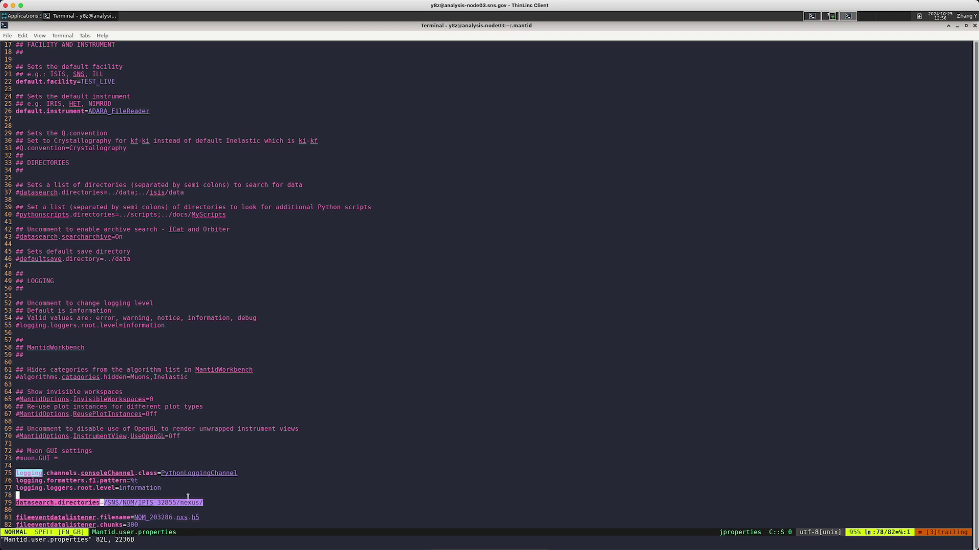
click(220, 499)
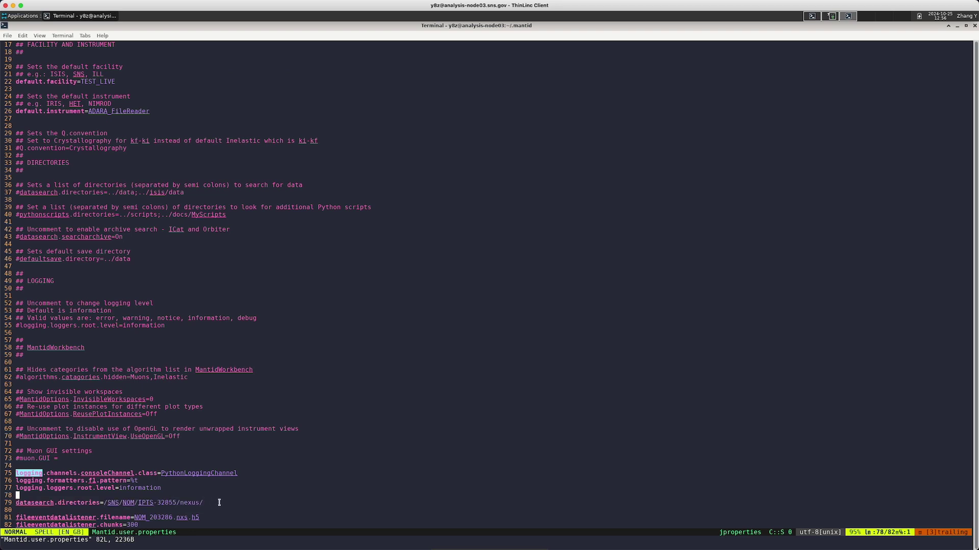
triple_click(150, 518)
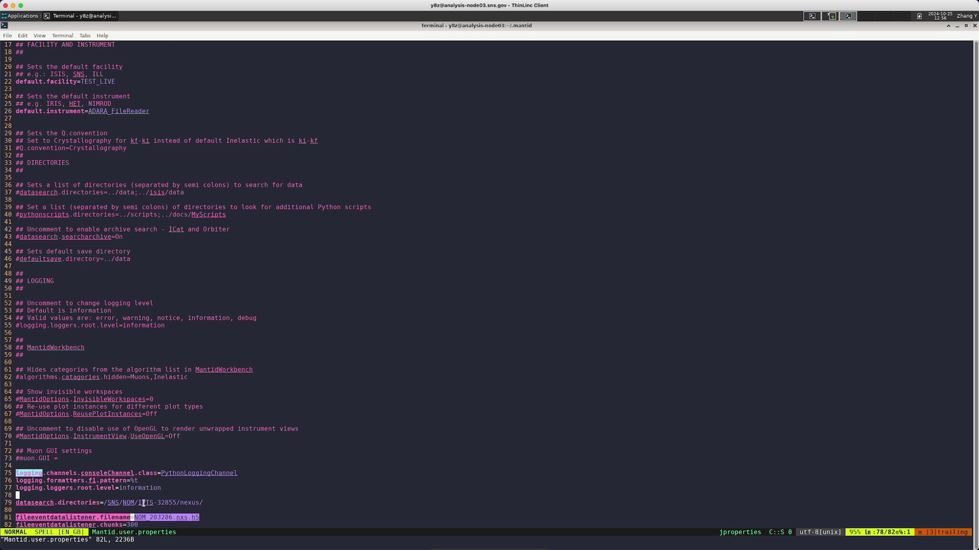
triple_click(143, 502)
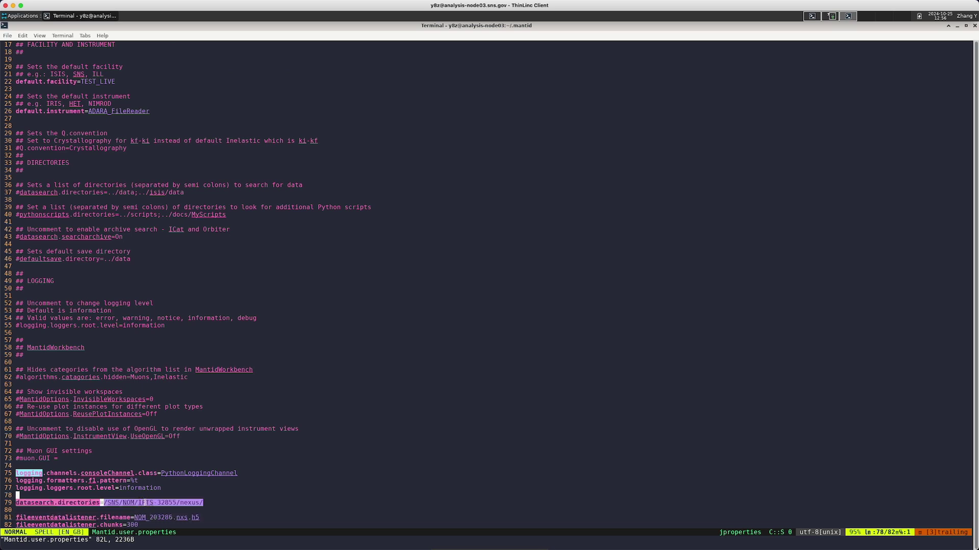
click(146, 498)
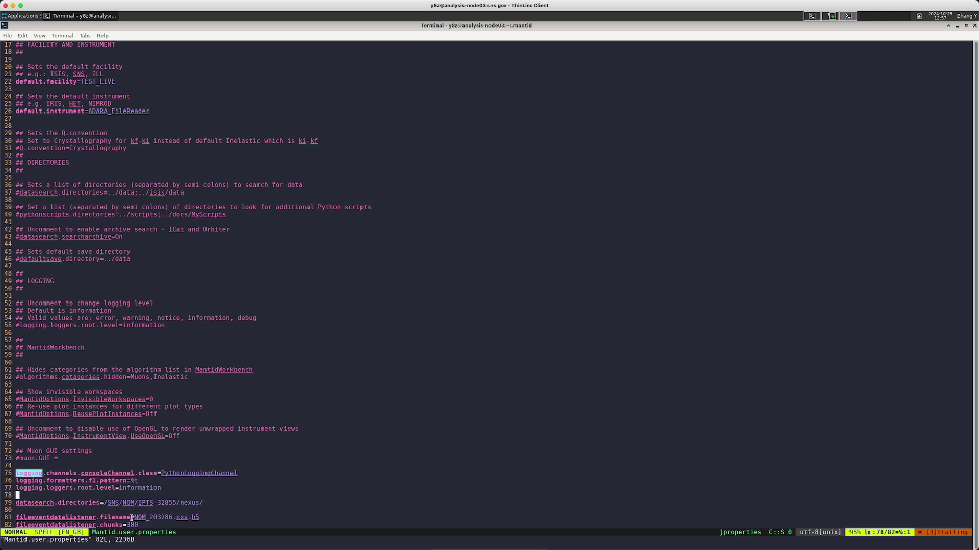
drag(134, 518, 198, 516)
click(199, 516)
key(shift+z)
key(shift+z)
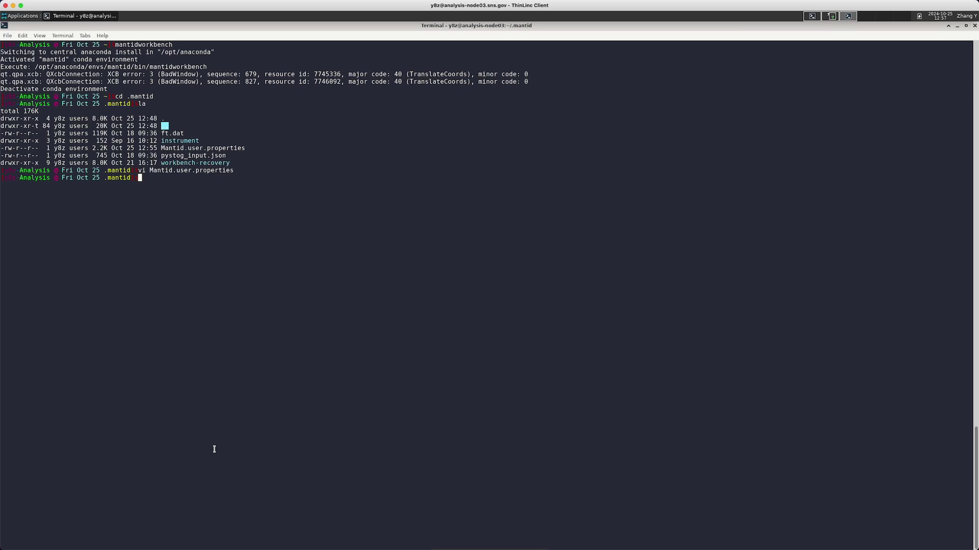
Launch mantidworkbench from the terminal, dismiss the project recovery offer and close the welcome screen.
text(manwo)
key(BackSpace)
text(o)
key(BackSpace)
key(BackSpace)
text(tidworkbench)
key(Return)
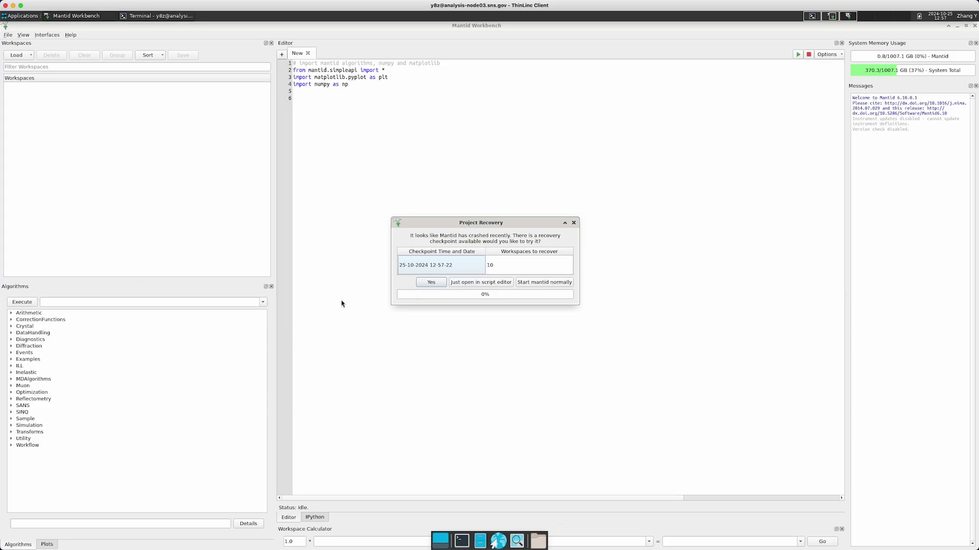
click(574, 224)
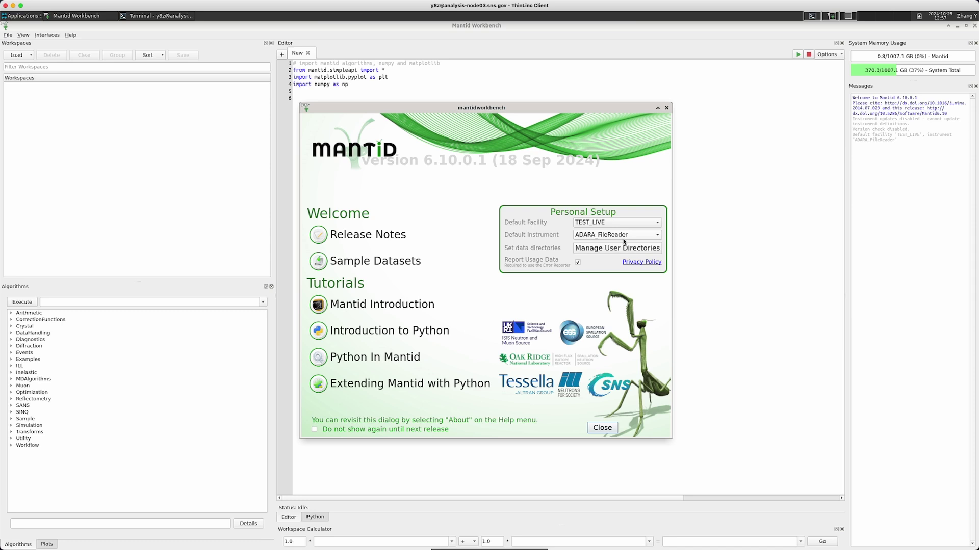
click(667, 108)
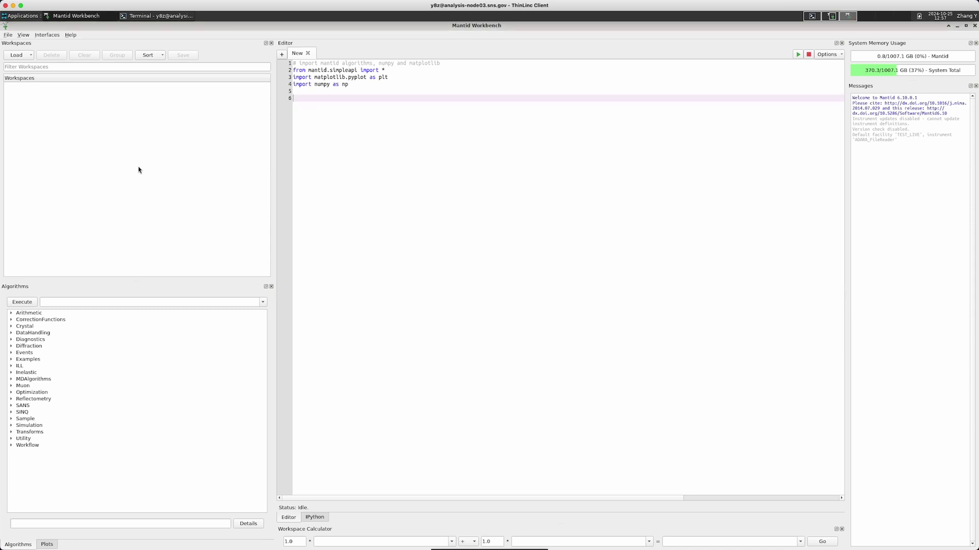
Check the facility and default instrument in the general settings, enlarging the settings window, and close it.
click(9, 35)
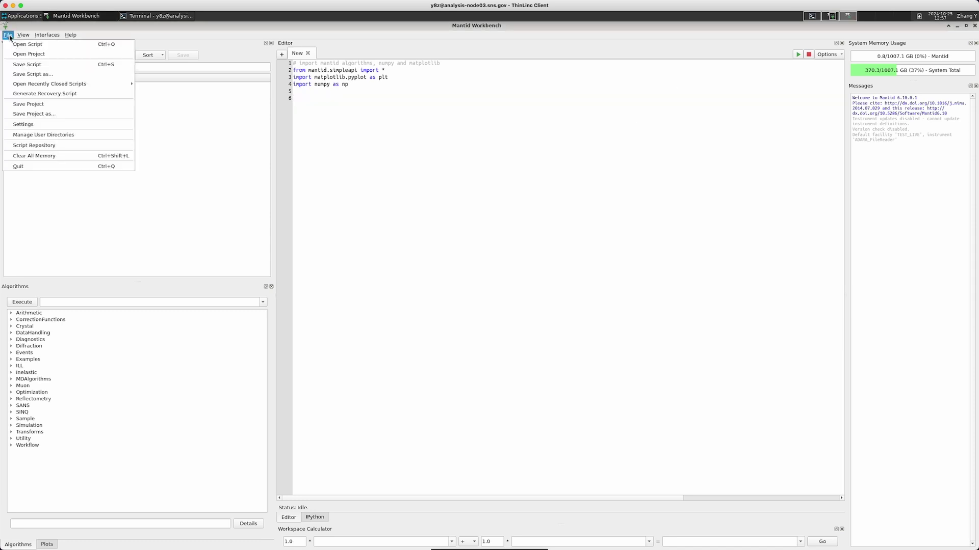
click(31, 125)
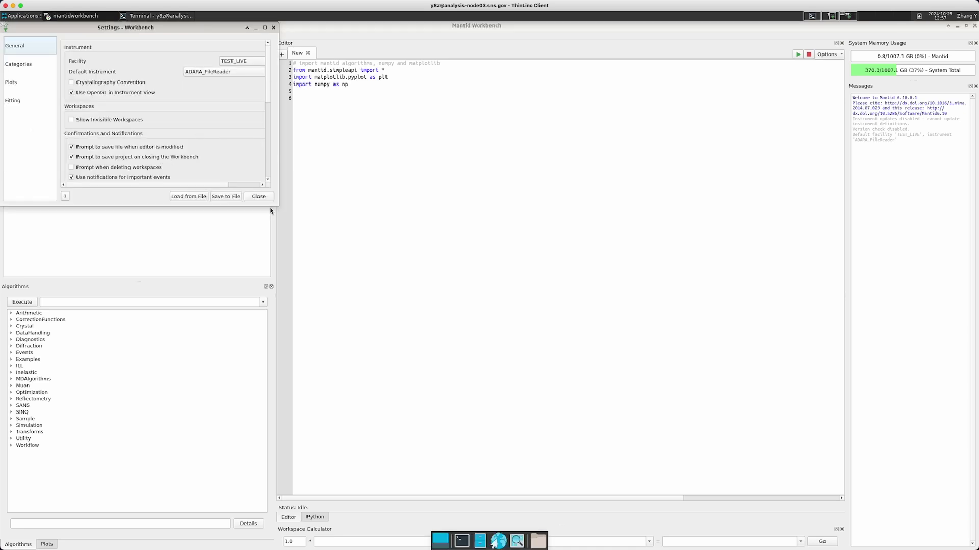
drag(274, 204, 386, 263)
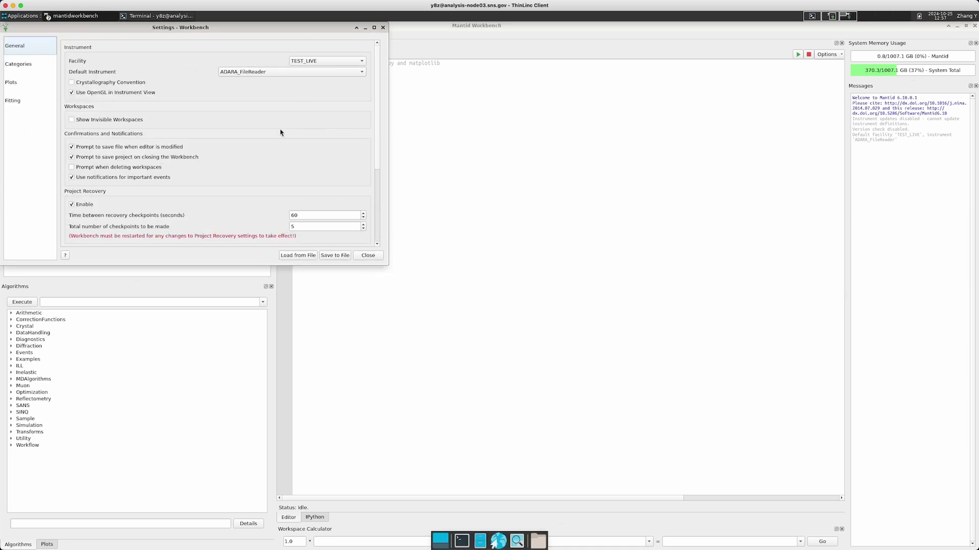
click(380, 257)
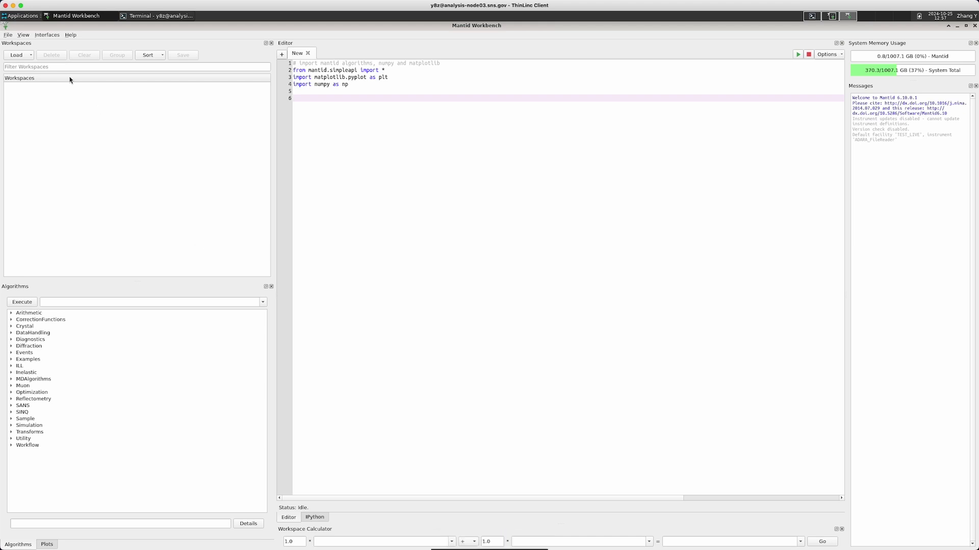
Browse to the /SNS/NOM/IPTS-32855/nexus folder for the data search directories and cancel the directory management dialog.
click(9, 35)
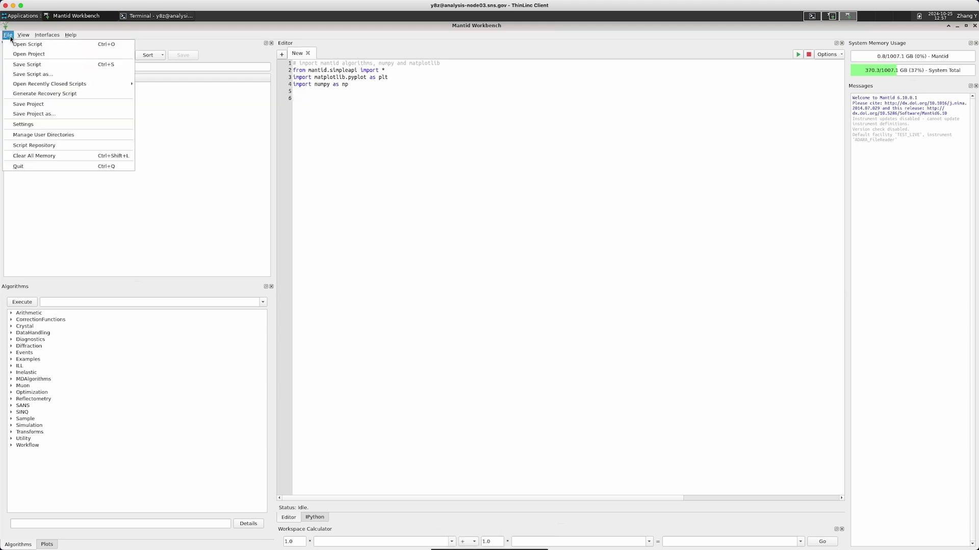
click(31, 138)
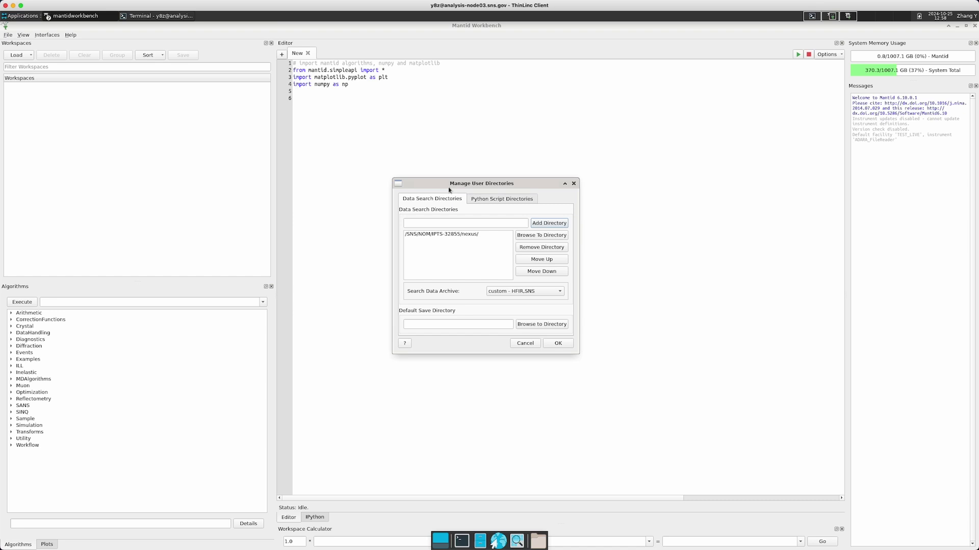
click(533, 235)
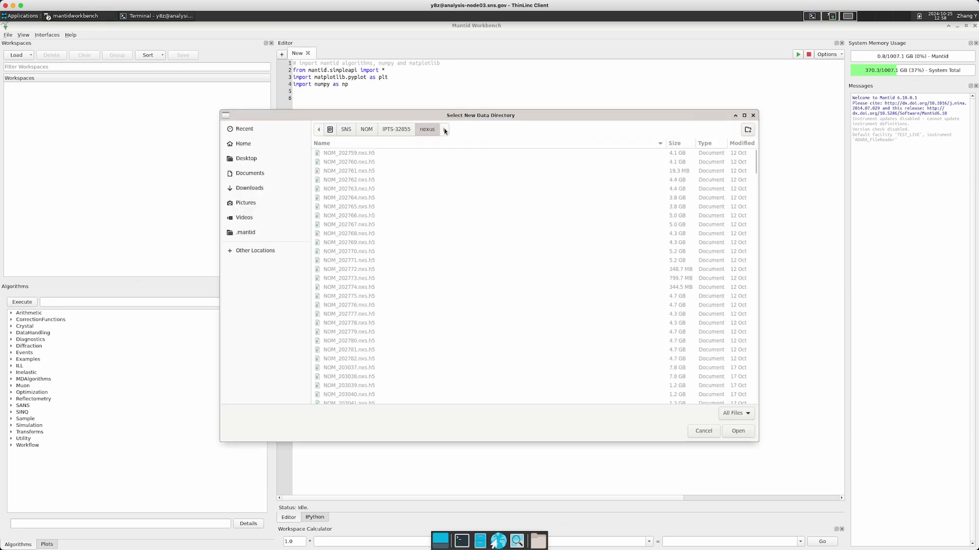
click(396, 130)
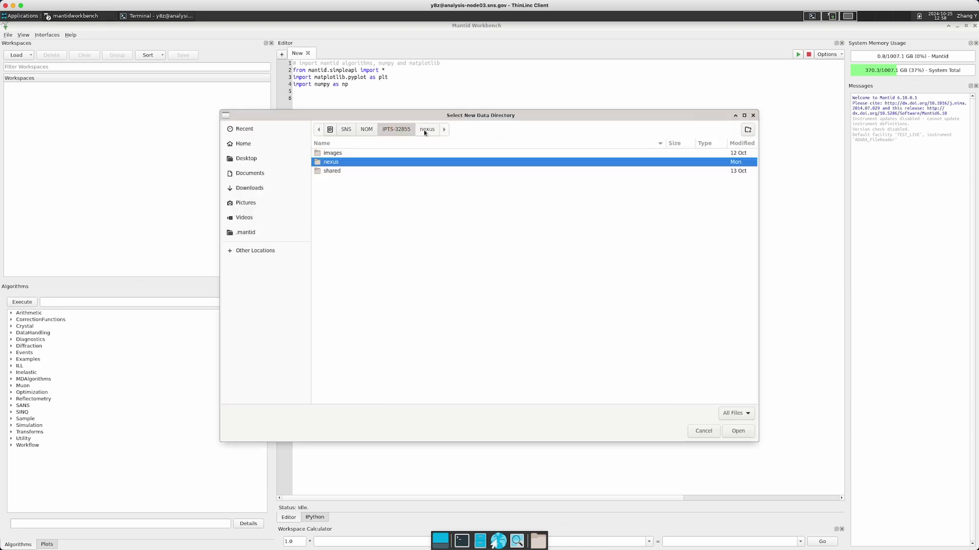
double_click(333, 163)
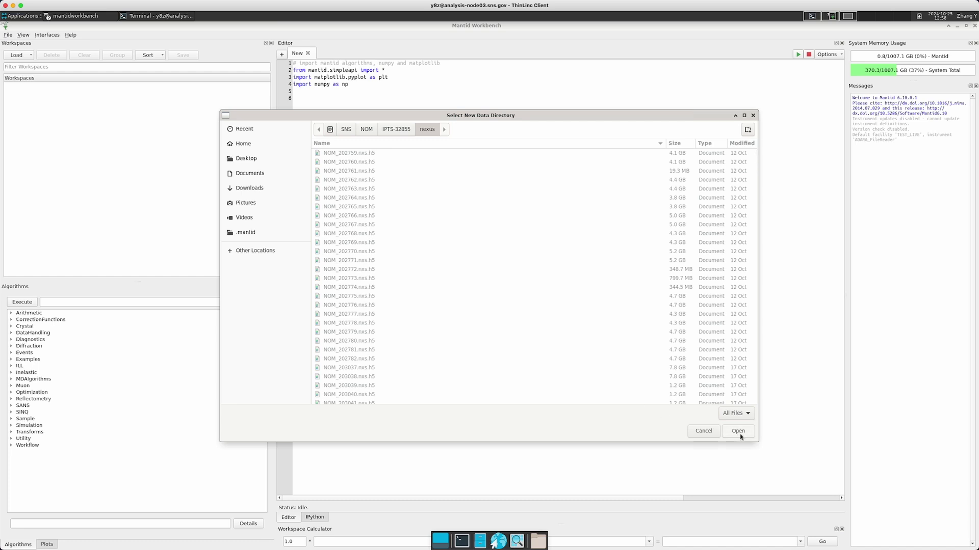
click(737, 432)
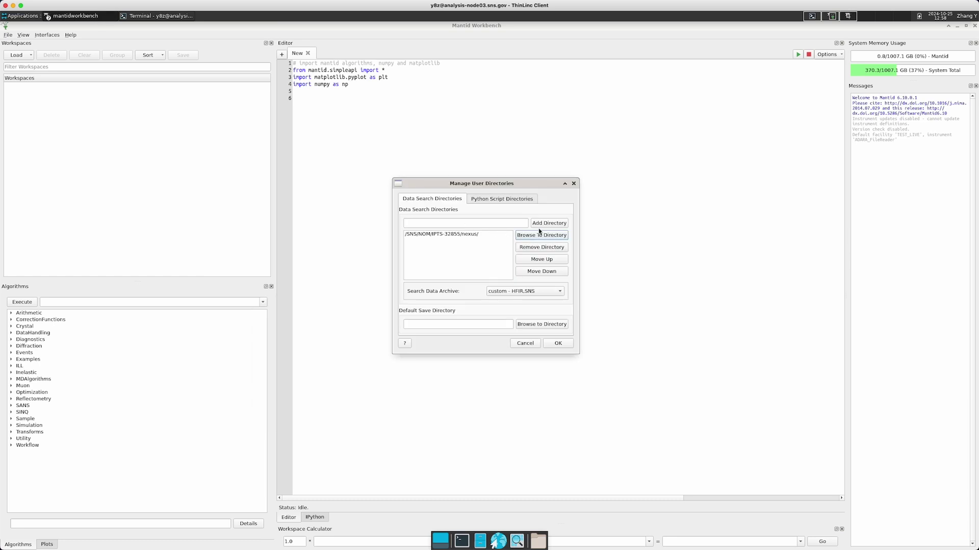
click(474, 236)
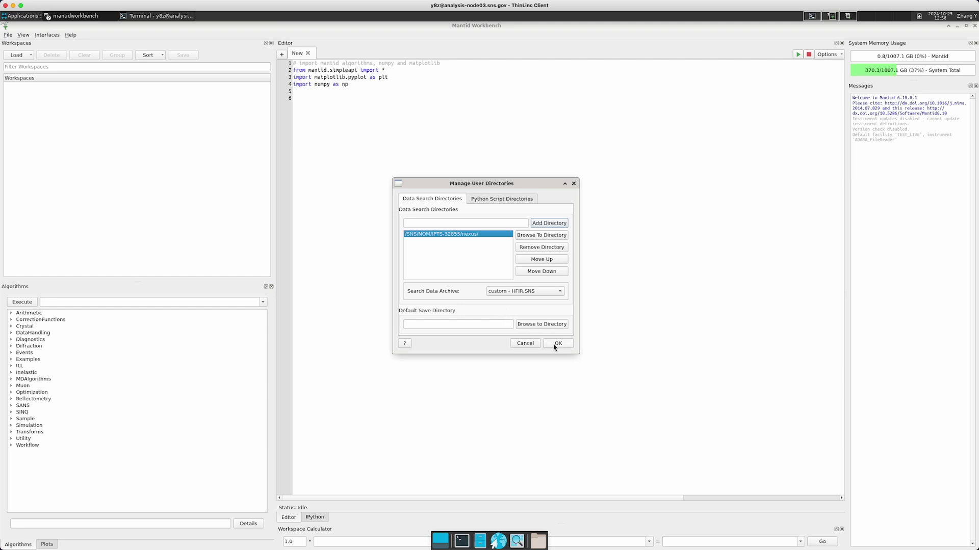
click(525, 344)
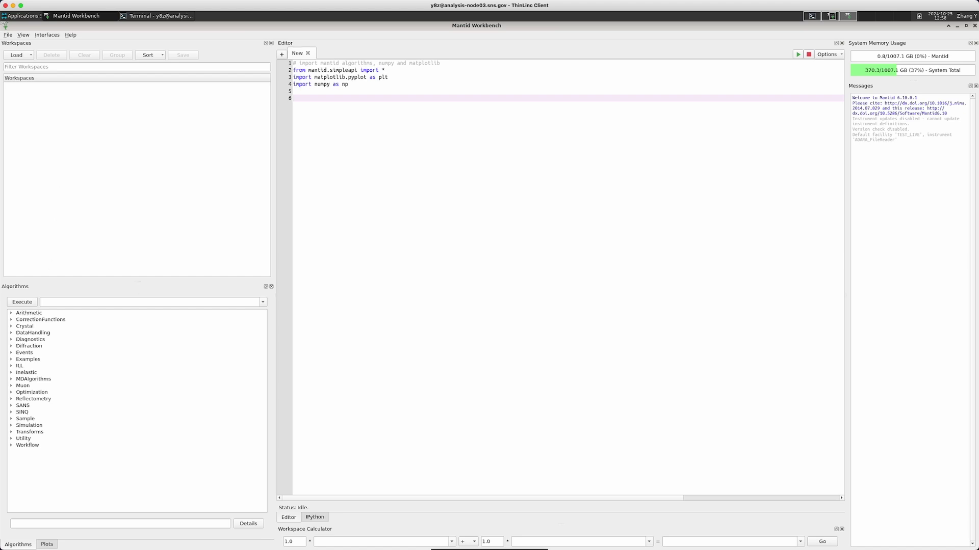
Open the live data monitoring setup, keeping ADARA_FileReader as the instrument and file as the connection.
click(23, 54)
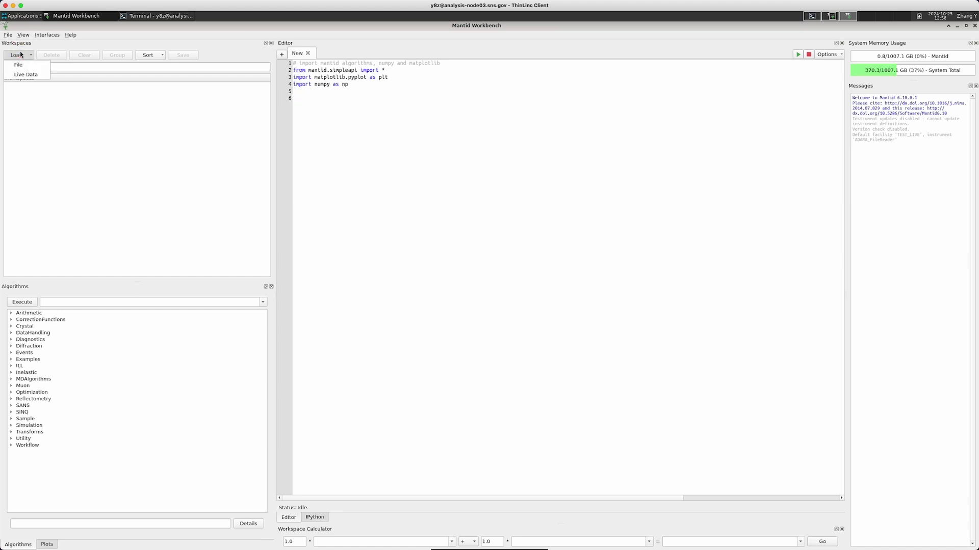
click(31, 75)
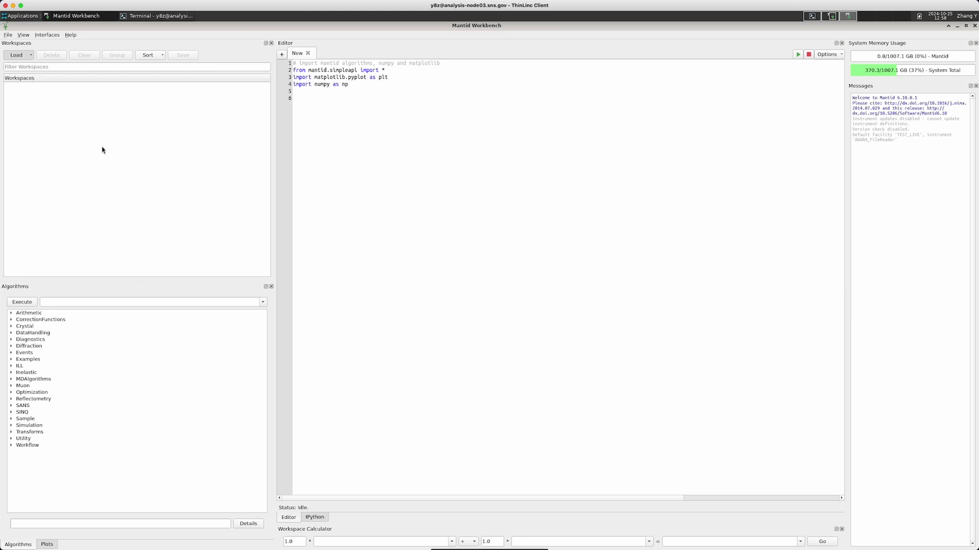
click(18, 56)
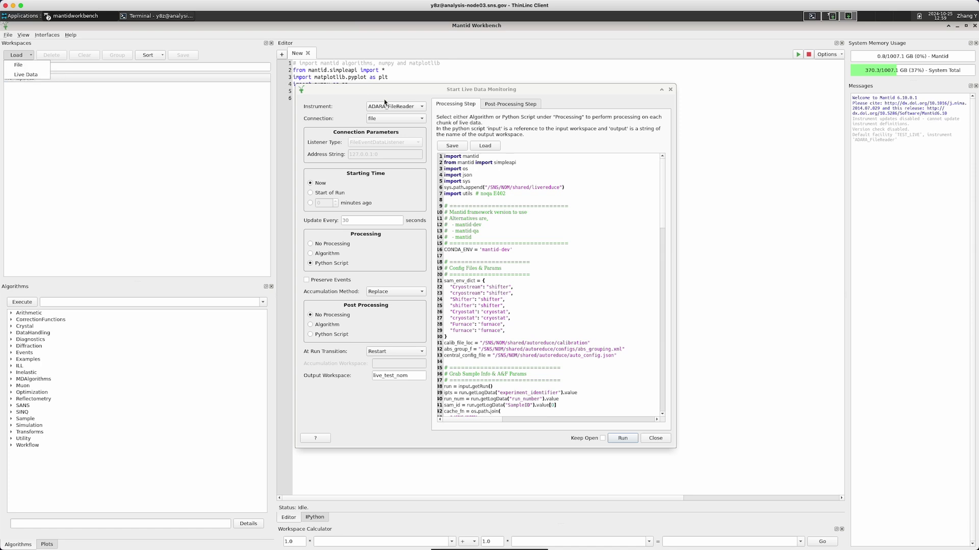
click(430, 92)
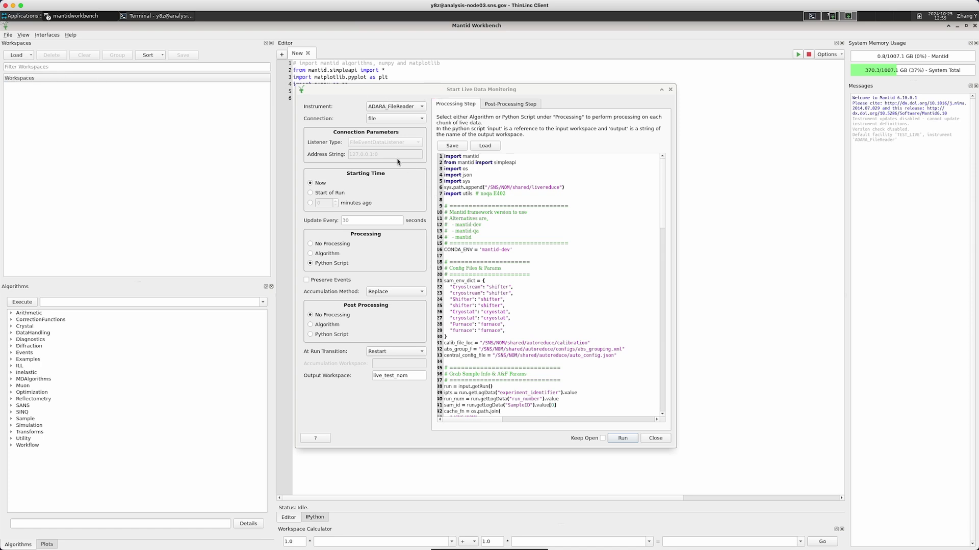
click(412, 111)
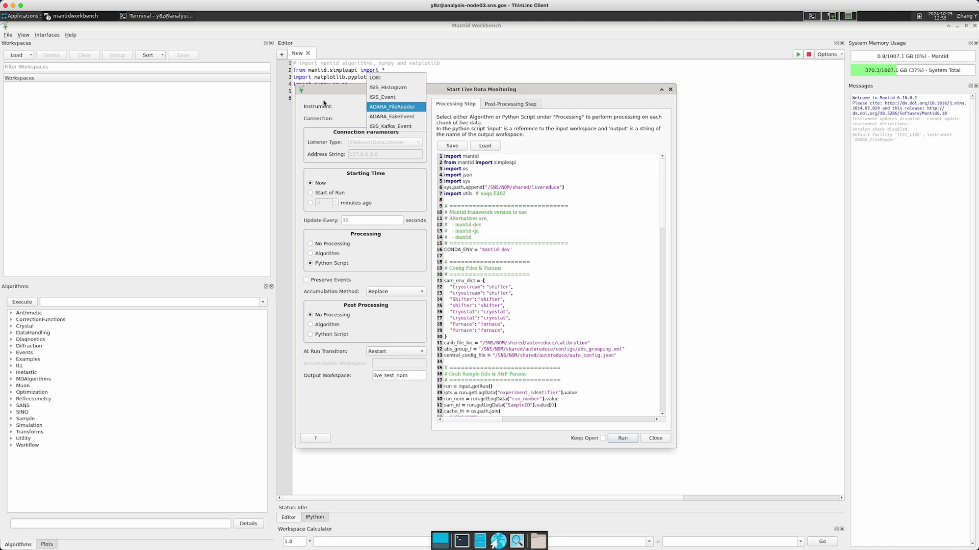
click(321, 100)
click(403, 120)
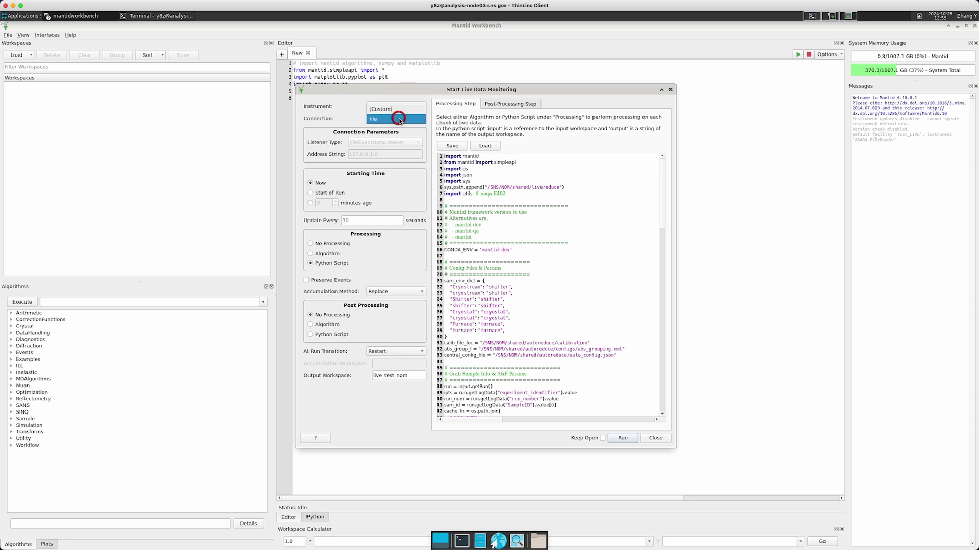
click(403, 119)
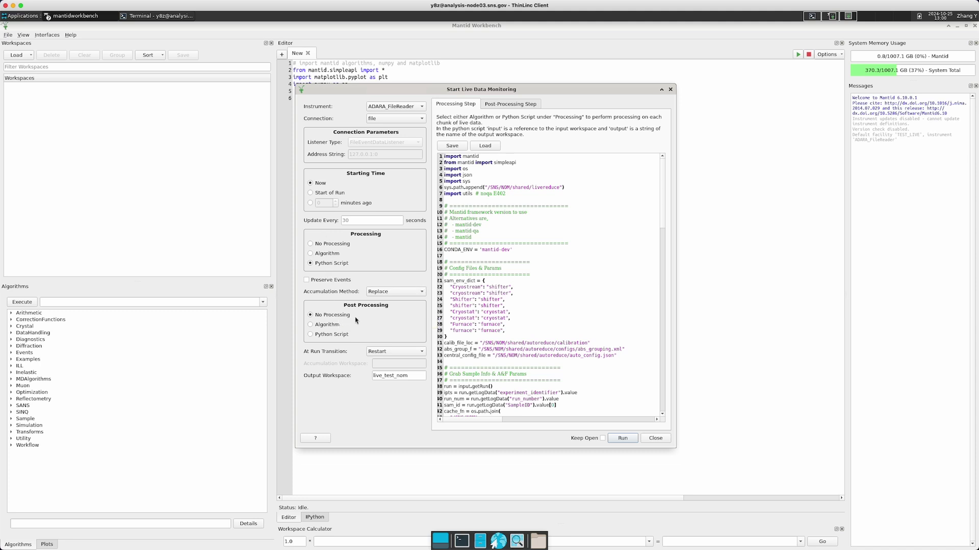
Try Python Script for post processing and Algorithm for processing, and restore No Processing and Python Script respectively.
click(326, 335)
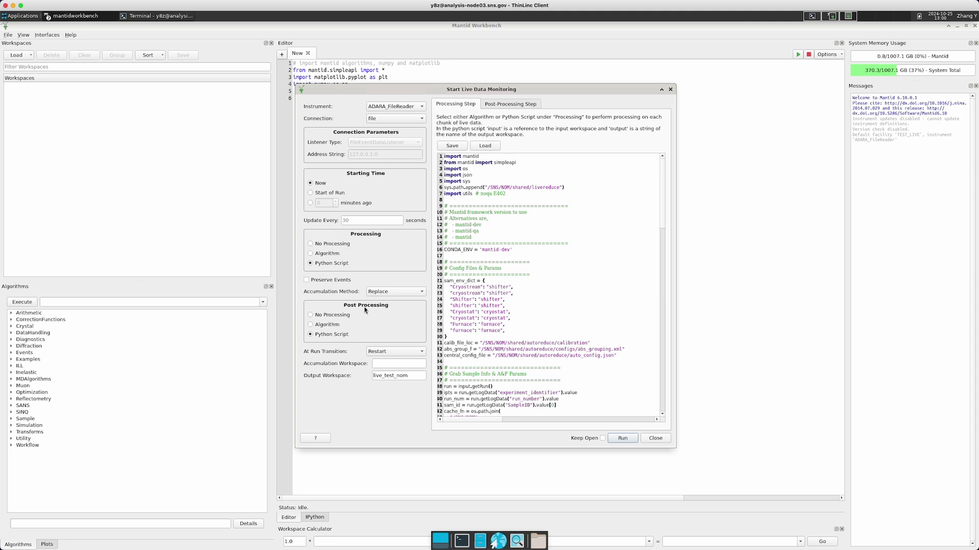
click(337, 316)
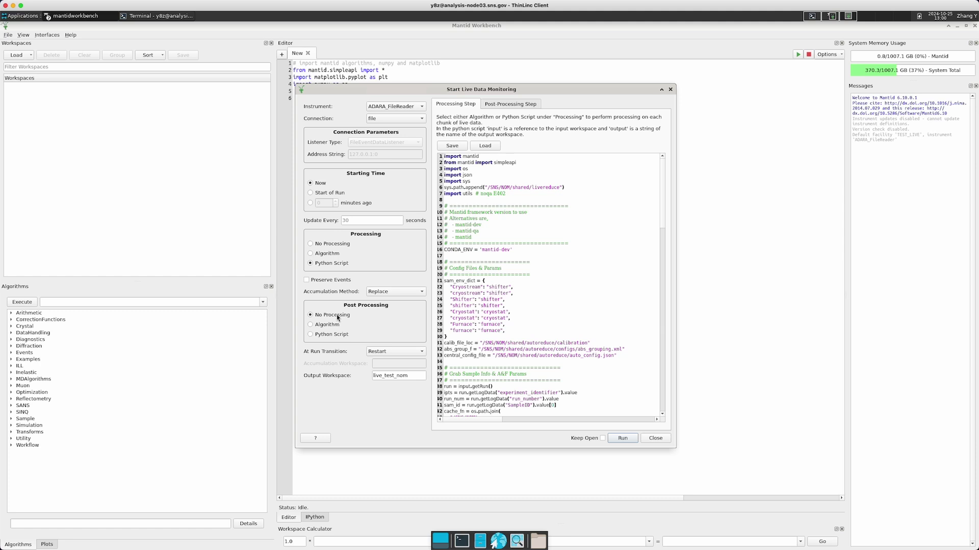
click(328, 255)
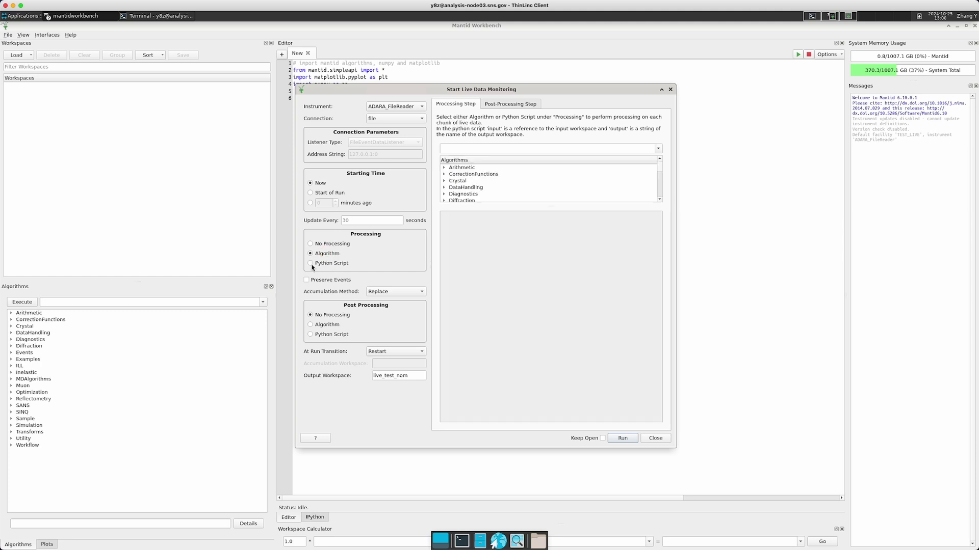
click(313, 265)
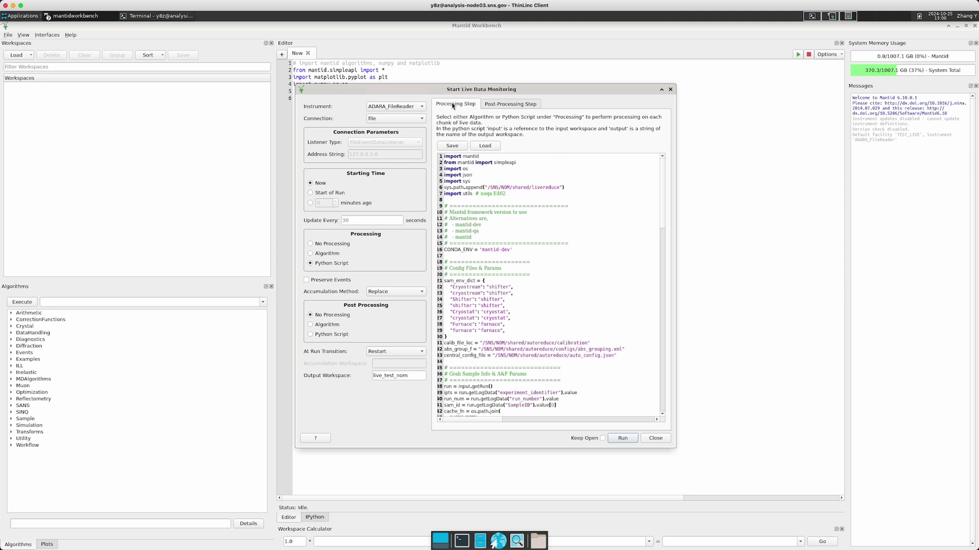
Load reduce_NOM_live_proc.py from the livereduce folder as the processing script.
click(485, 145)
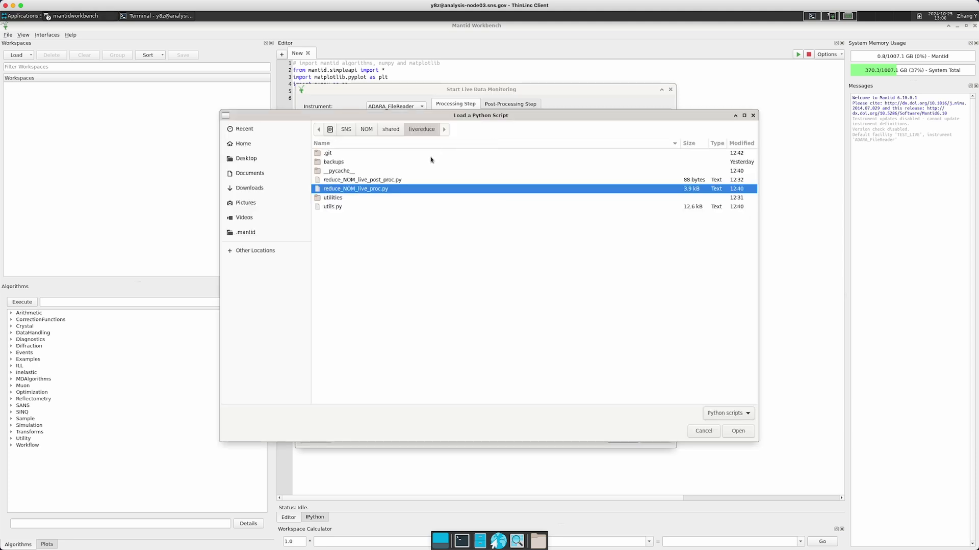
double_click(370, 190)
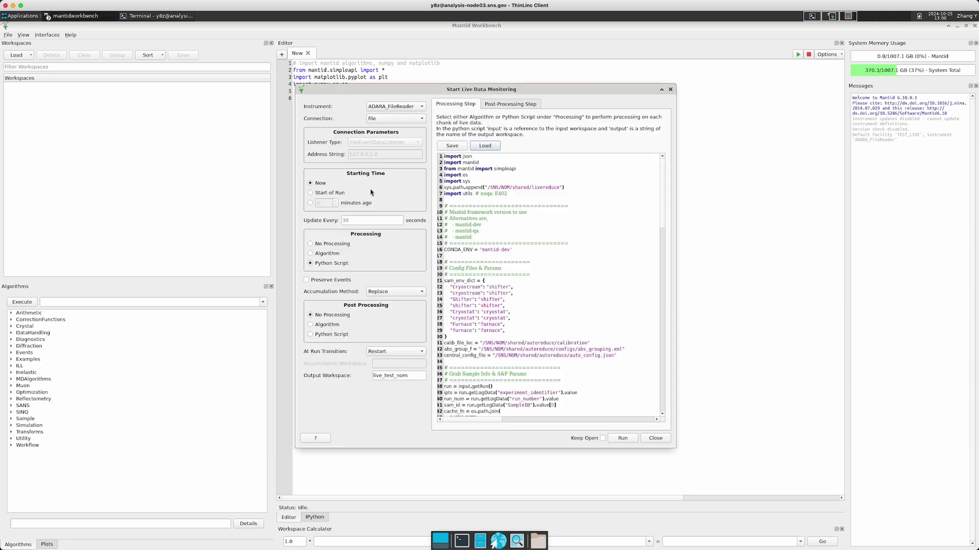
click(582, 261)
Examine how the processing script passes input to align_focus_mts and output to the Rebin call.
scroll(656, 306, down, 16)
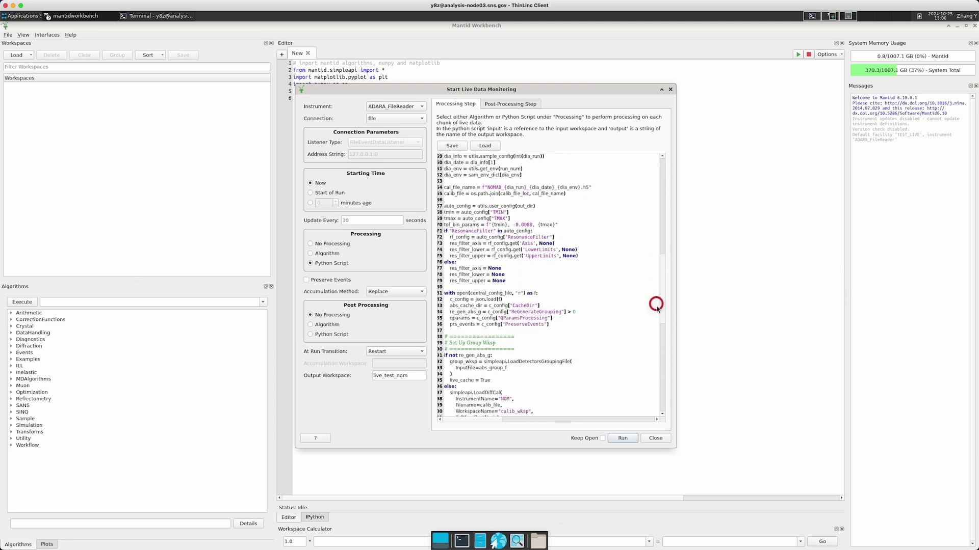
scroll(656, 306, down, 14)
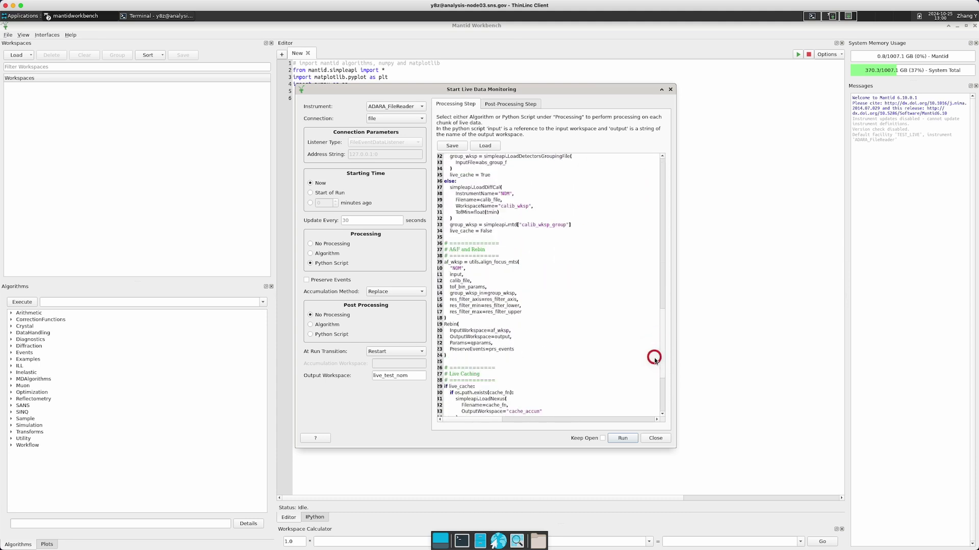
double_click(456, 274)
double_click(456, 274)
click(490, 304)
double_click(502, 337)
click(503, 339)
double_click(502, 337)
click(496, 337)
Show the post-processing step's script editor by setting Post Processing to Python Script.
click(515, 104)
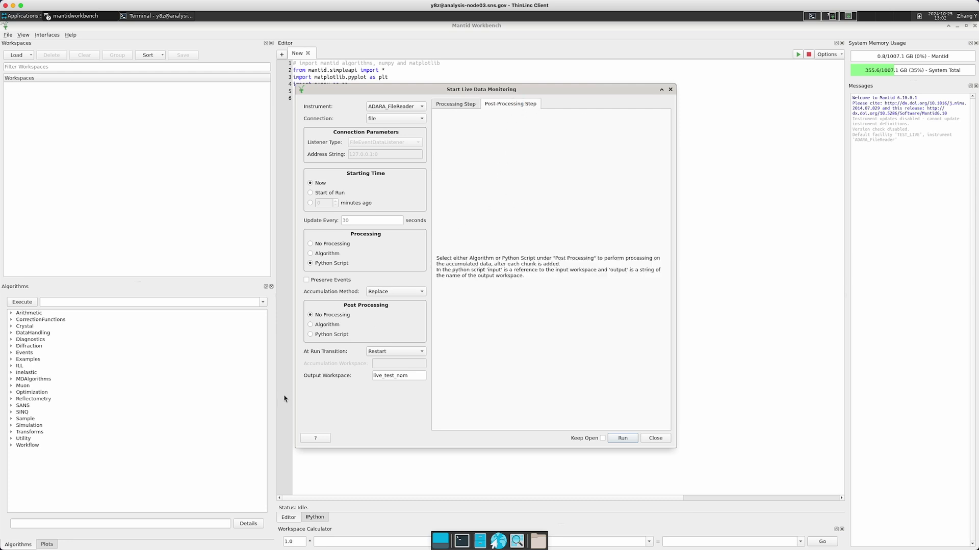
click(332, 334)
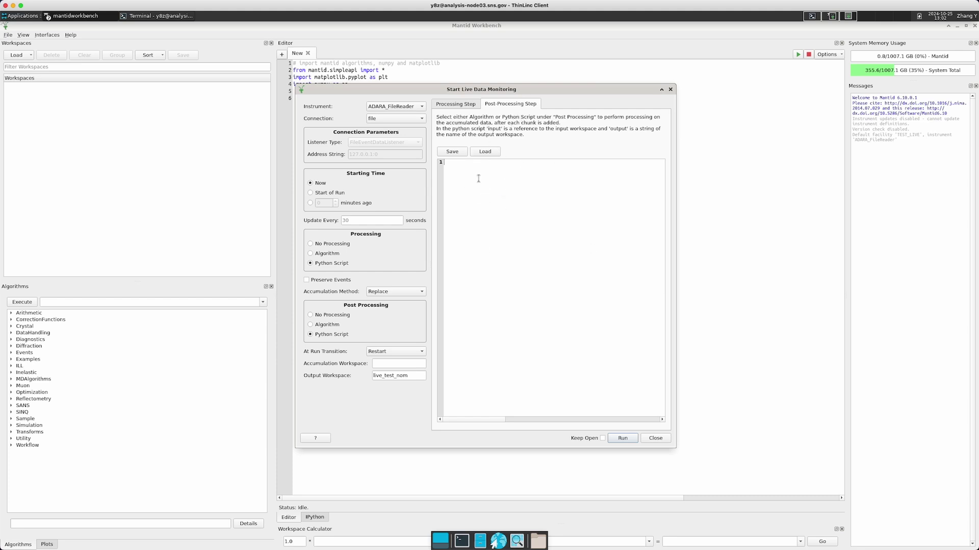
click(517, 179)
Compare the output variable in the processing script's Rebin call with the Output Workspace name.
click(466, 105)
double_click(502, 337)
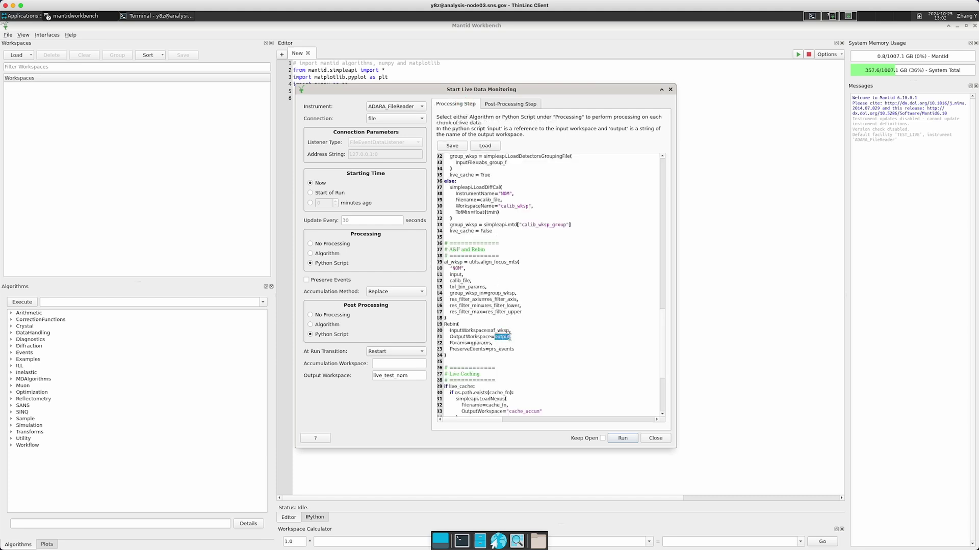
click(510, 338)
double_click(410, 375)
click(393, 377)
drag(414, 376, 344, 363)
click(601, 373)
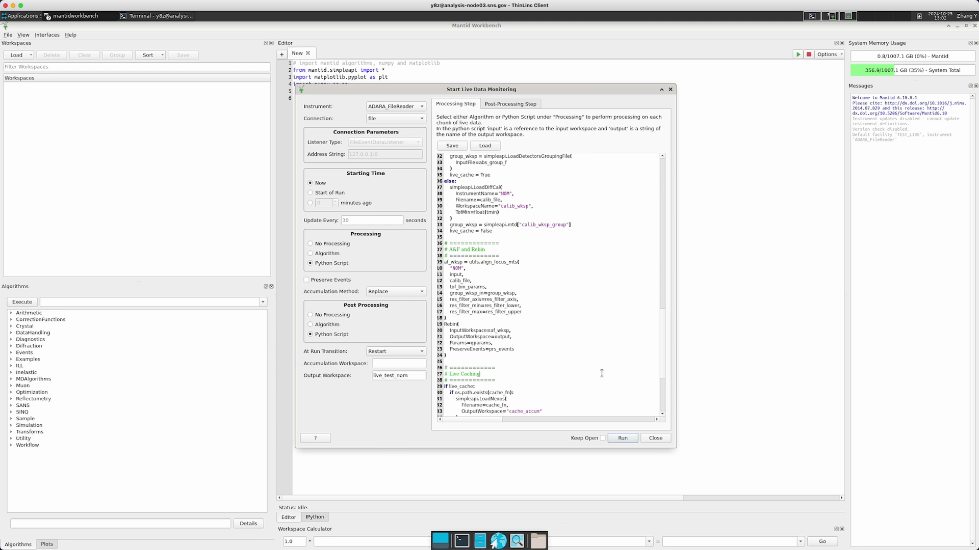
Enable Keep Open, run the live data monitoring with the loaded processing script, and reposition the dialog.
click(602, 439)
drag(472, 170, 513, 294)
click(574, 339)
click(836, 19)
drag(610, 98, 537, 108)
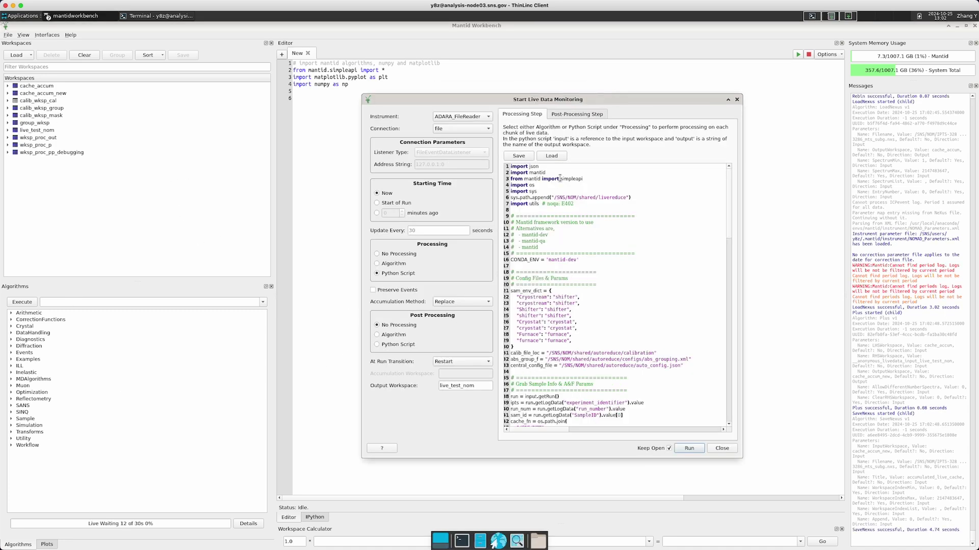
Review the processing script and the progress details of MonitorLiveData, and close the progress window.
drag(560, 179, 605, 360)
click(605, 360)
click(256, 527)
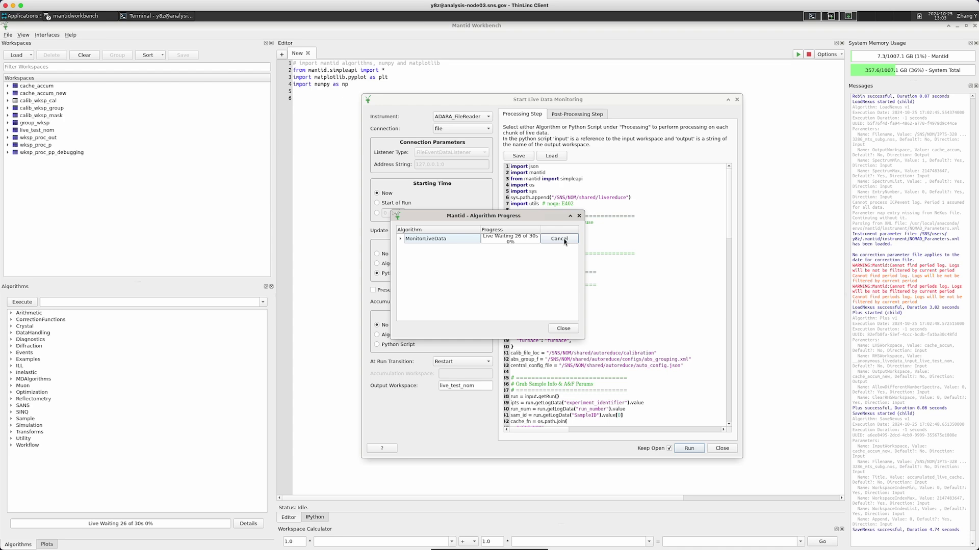
click(570, 332)
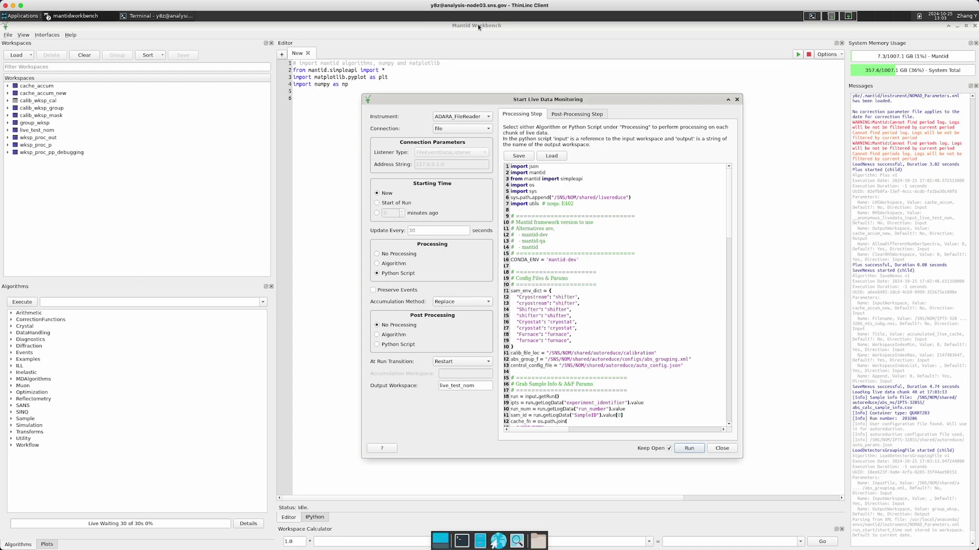